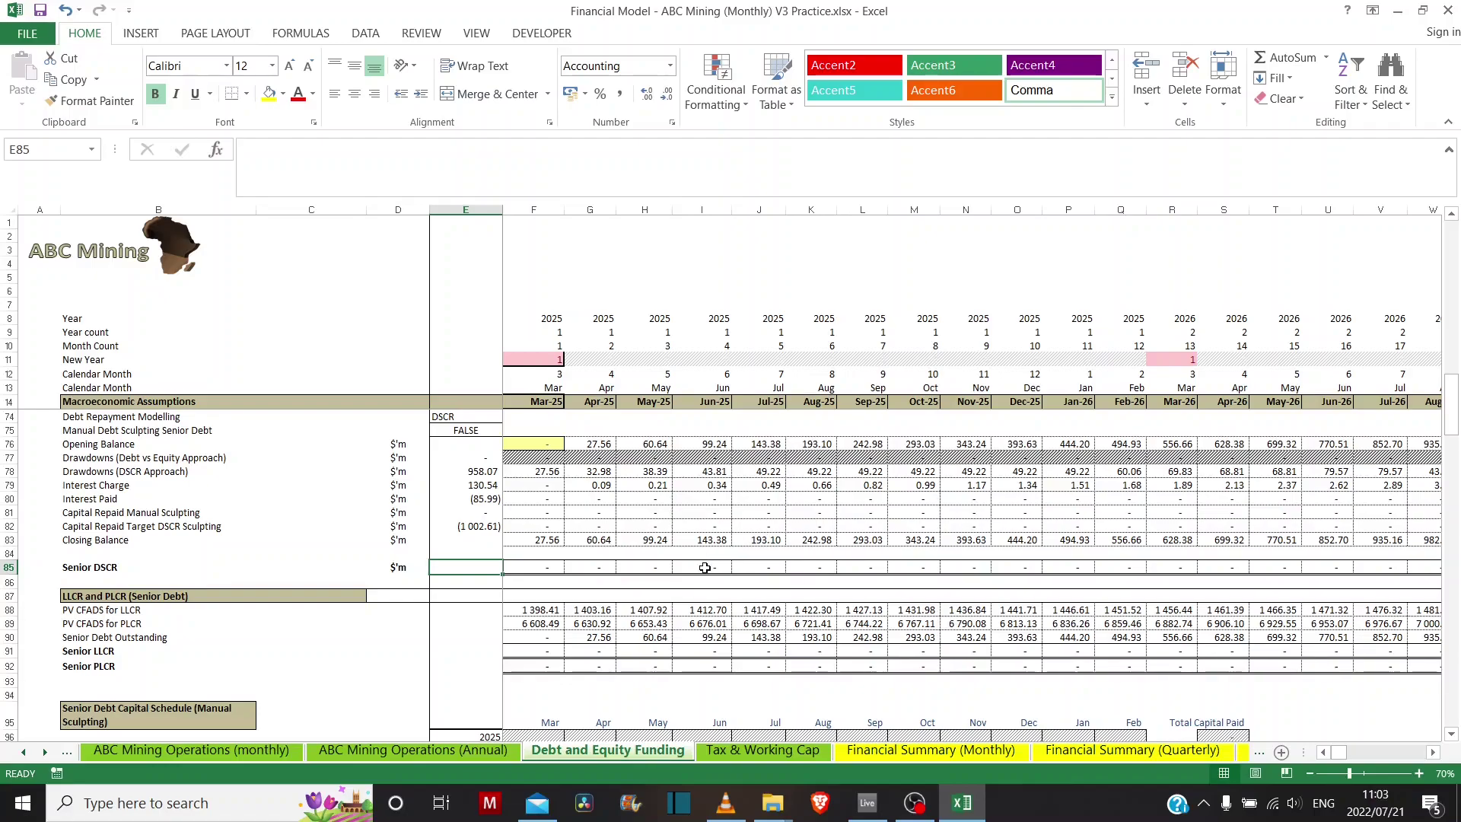
- Review the monthly Senior DSCR values along row 85, then return to summary cell E85
{"action": "left_click", "coordinate": [542, 567]}
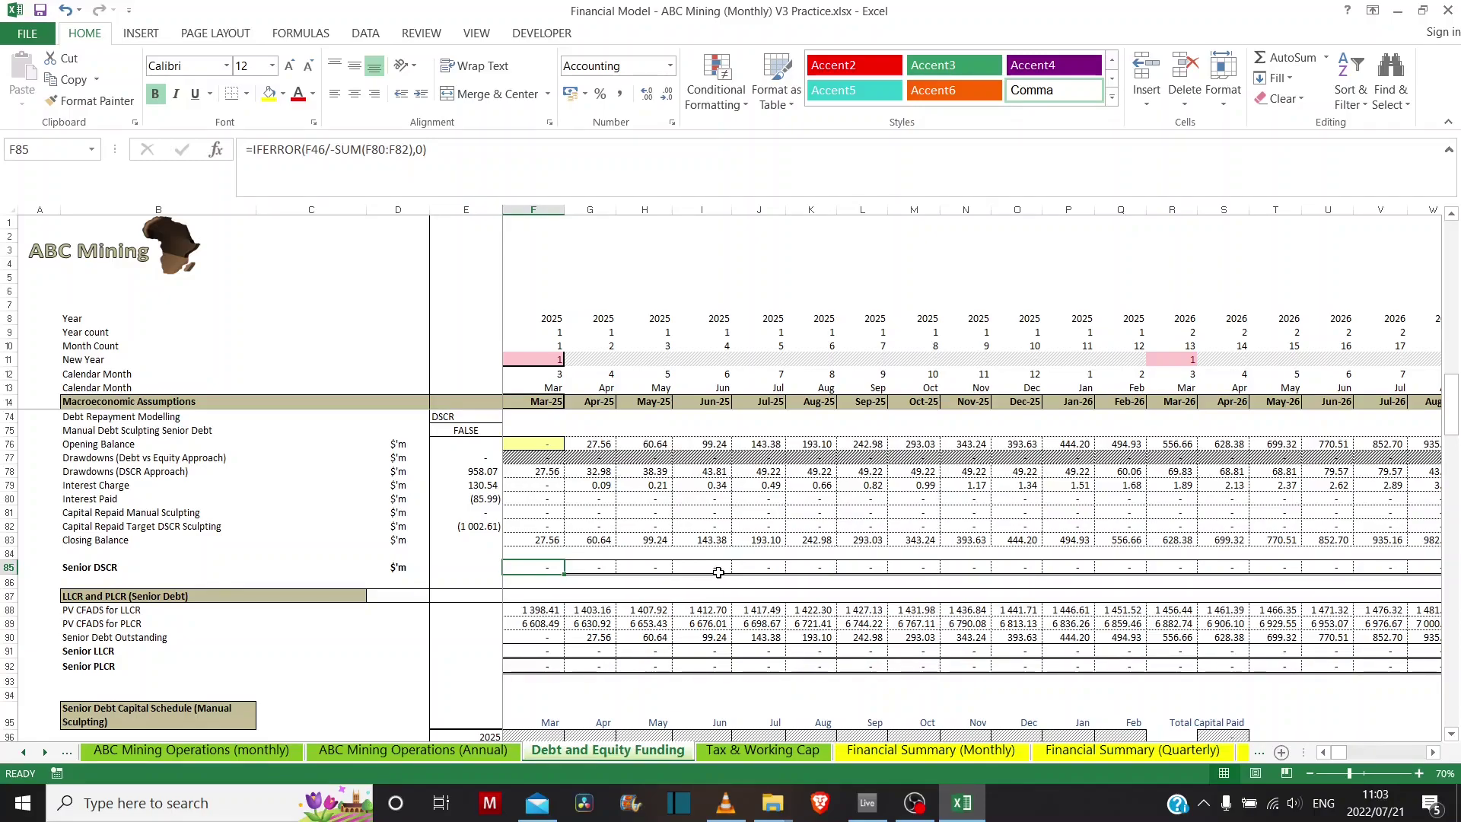
{"action": "key", "text": "Left"}
{"action": "key", "text": "Right"}
{"action": "key", "text": "Right"}
{"action": "key", "text": "Right"}
{"action": "key", "text": "Right"}
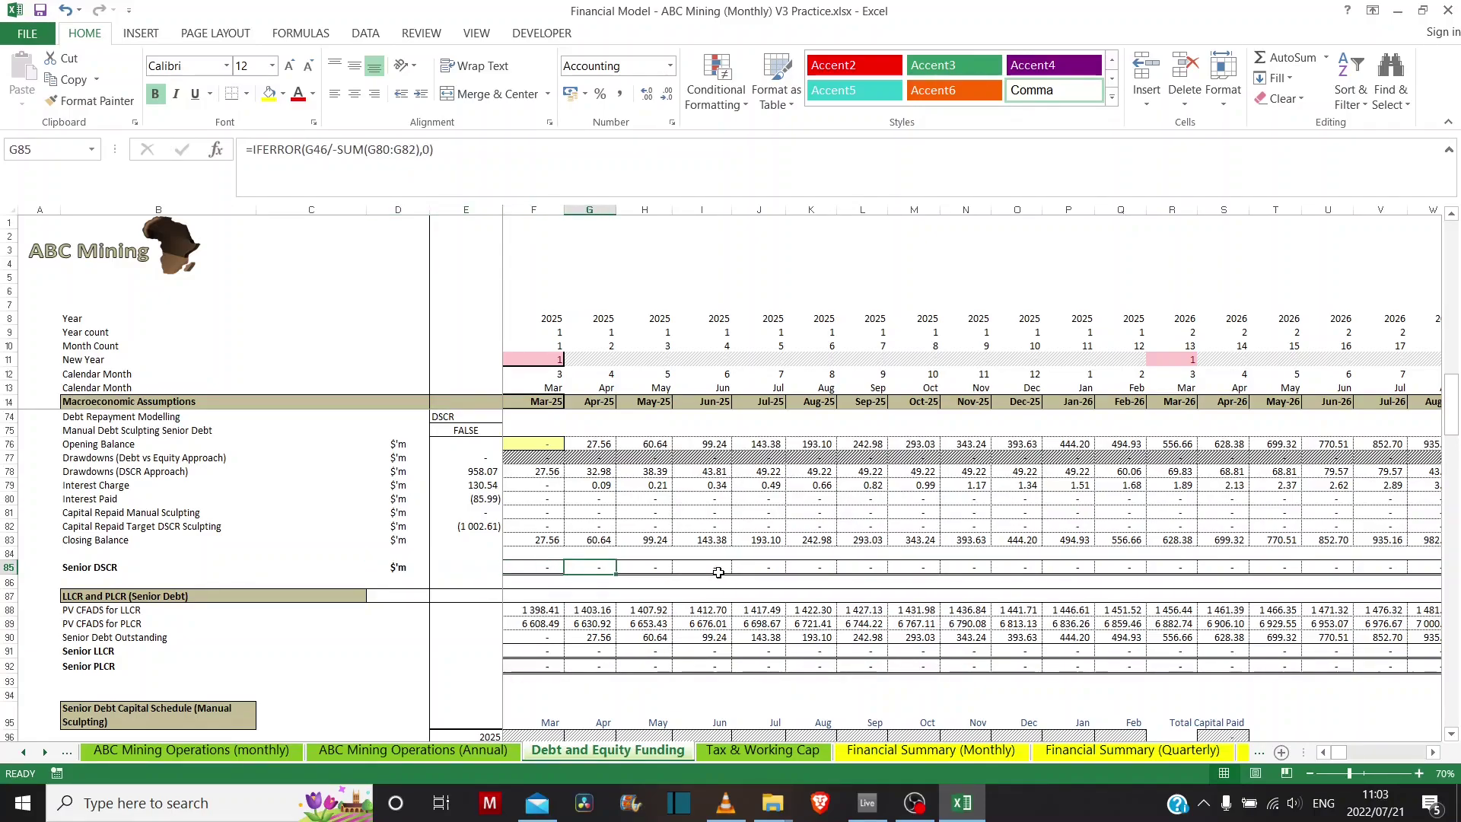
{"action": "key", "text": "Right"}
{"action": "key", "text": "Right"}
{"action": "key", "text": "Right"}
{"action": "key", "text": "Right"}
{"action": "key", "text": "Right"}
{"action": "key", "text": "Right"}
{"action": "key", "text": "Right"}
{"action": "key", "text": "Right"}
{"action": "key", "text": "Right"}
{"action": "key", "text": "Right"}
{"action": "key", "text": "Right"}
{"action": "key", "text": "Right"}
{"action": "key", "text": "Right"}
{"action": "key", "text": "Right"}
{"action": "key", "text": "Right"}
{"action": "key", "text": "Right"}
{"action": "key", "text": "Right"}
{"action": "key", "text": "Right"}
{"action": "key", "text": "Right"}
{"action": "key", "text": "Right"}
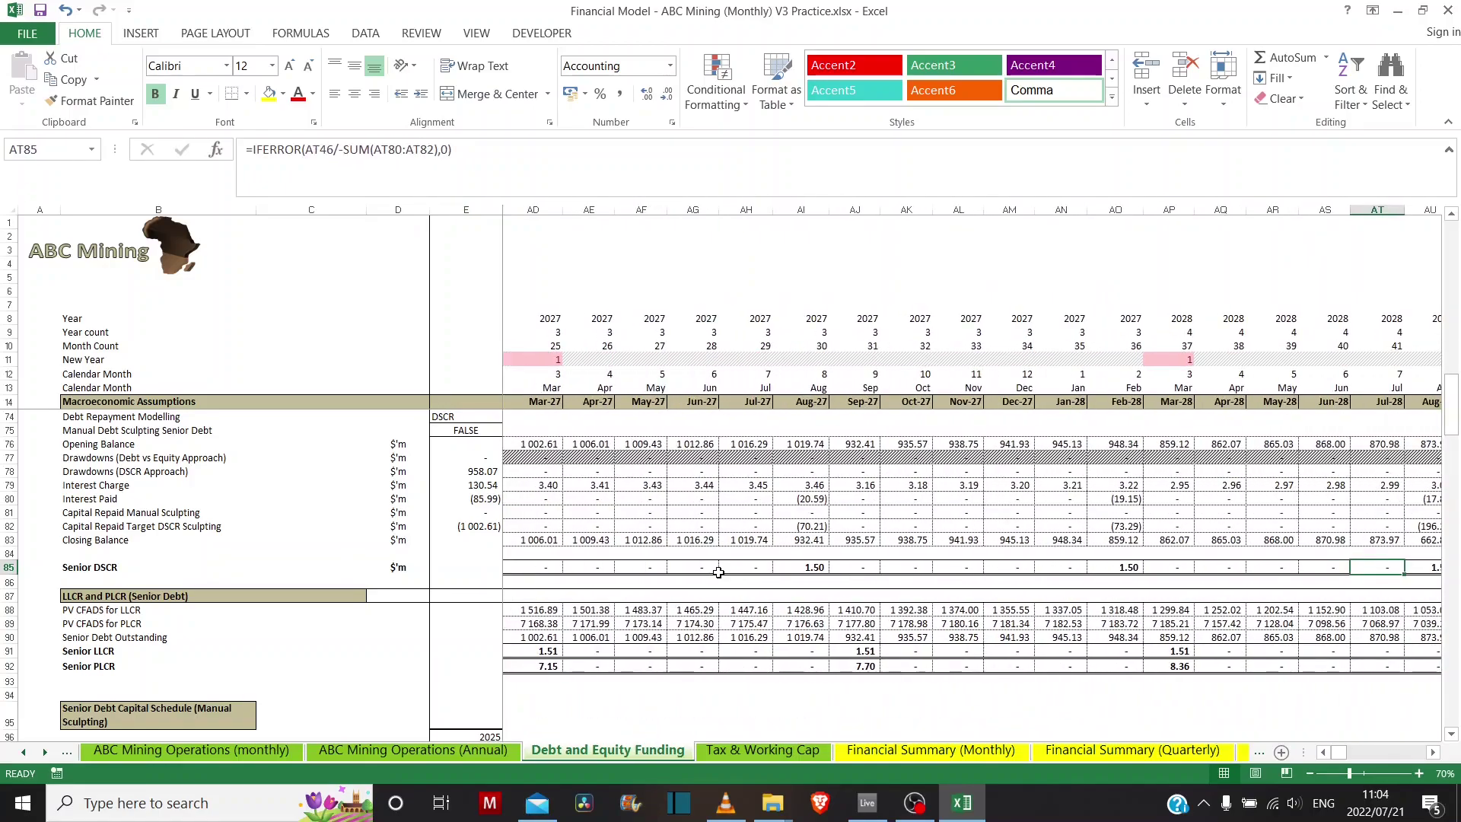
{"action": "key", "text": "Right"}
{"action": "key", "text": "Right"}
{"action": "key", "text": "Right"}
{"action": "key", "text": "Right"}
{"action": "key", "text": "Right"}
{"action": "key", "text": "Right"}
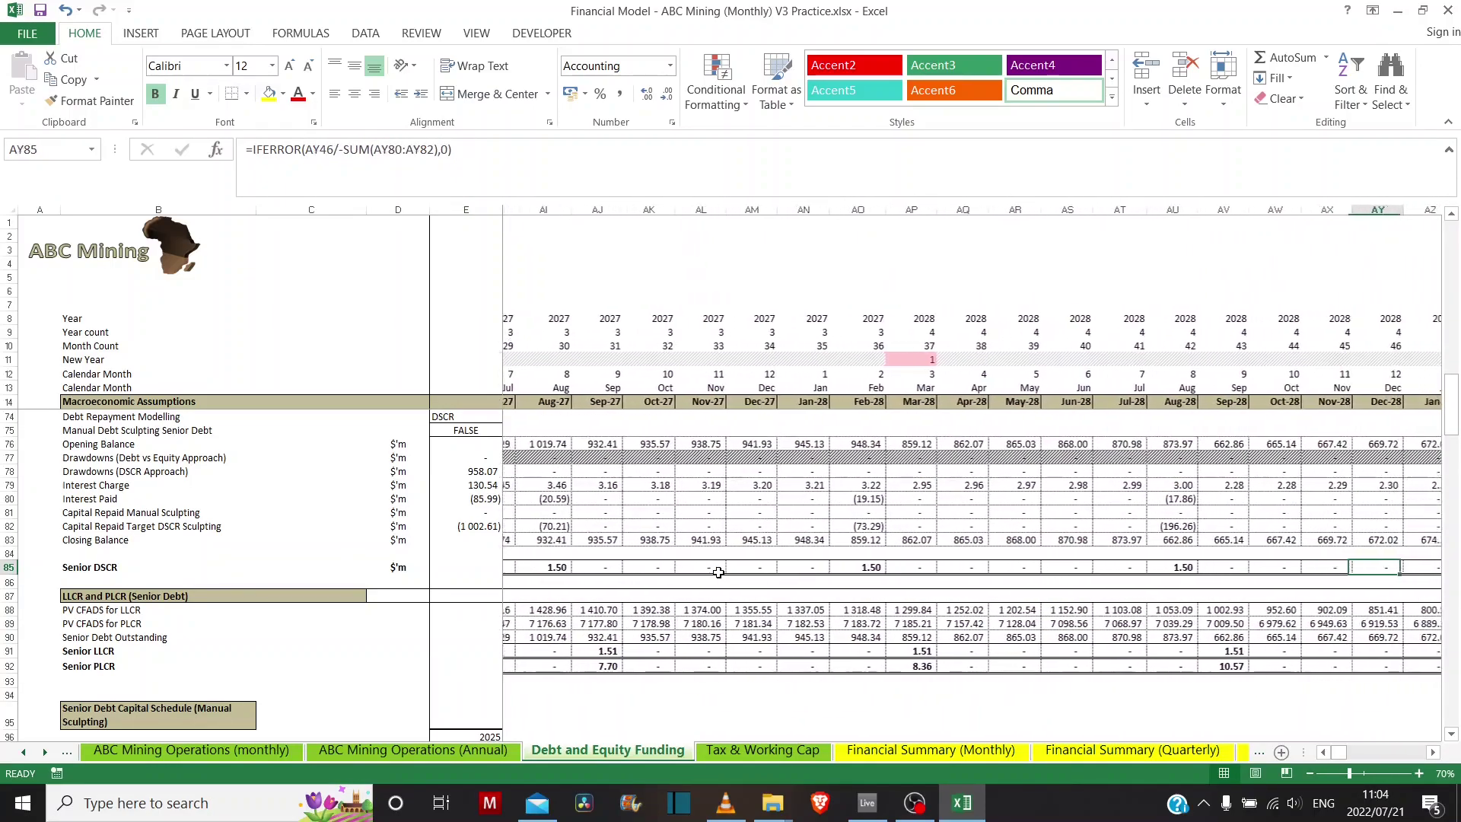
{"action": "key", "text": "Right"}
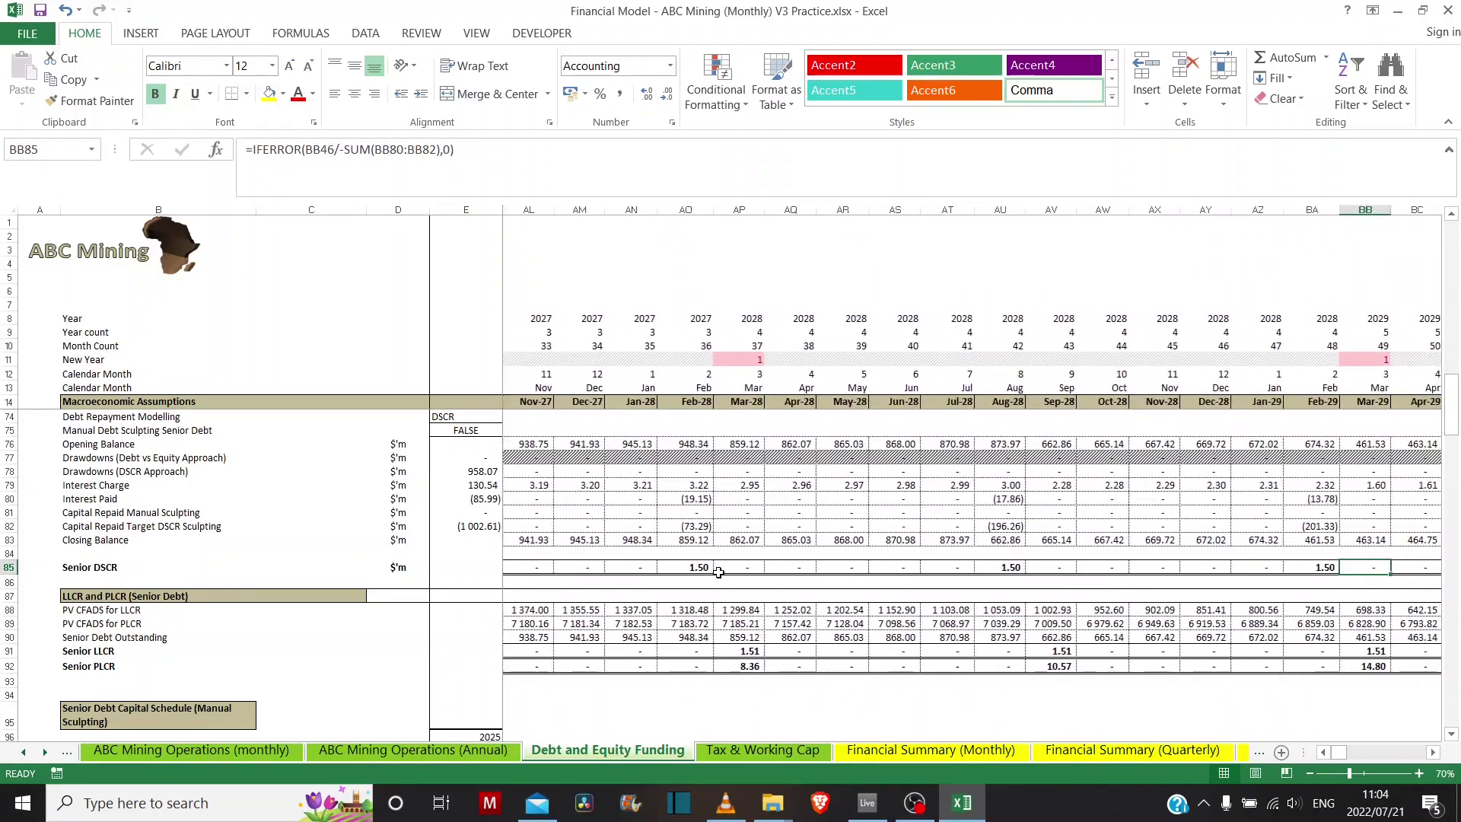
{"action": "key", "text": "Left"}
{"action": "key", "text": "Left"}
{"action": "key", "text": "Left"}
{"action": "key", "text": "Left"}
{"action": "key", "text": "Left"}
{"action": "key", "text": "Left"}
{"action": "key", "text": "Left"}
{"action": "key", "text": "Left"}
{"action": "key", "text": "Left"}
{"action": "key", "text": "Left"}
{"action": "key", "text": "Left"}
{"action": "key", "text": "Left"}
{"action": "key", "text": "Left"}
{"action": "key", "text": "Left"}
{"action": "key", "text": "Left"}
{"action": "key", "text": "Left"}
{"action": "key", "text": "Left"}
{"action": "key", "text": "Left"}
{"action": "key", "text": "Left"}
{"action": "key", "text": "Left"}
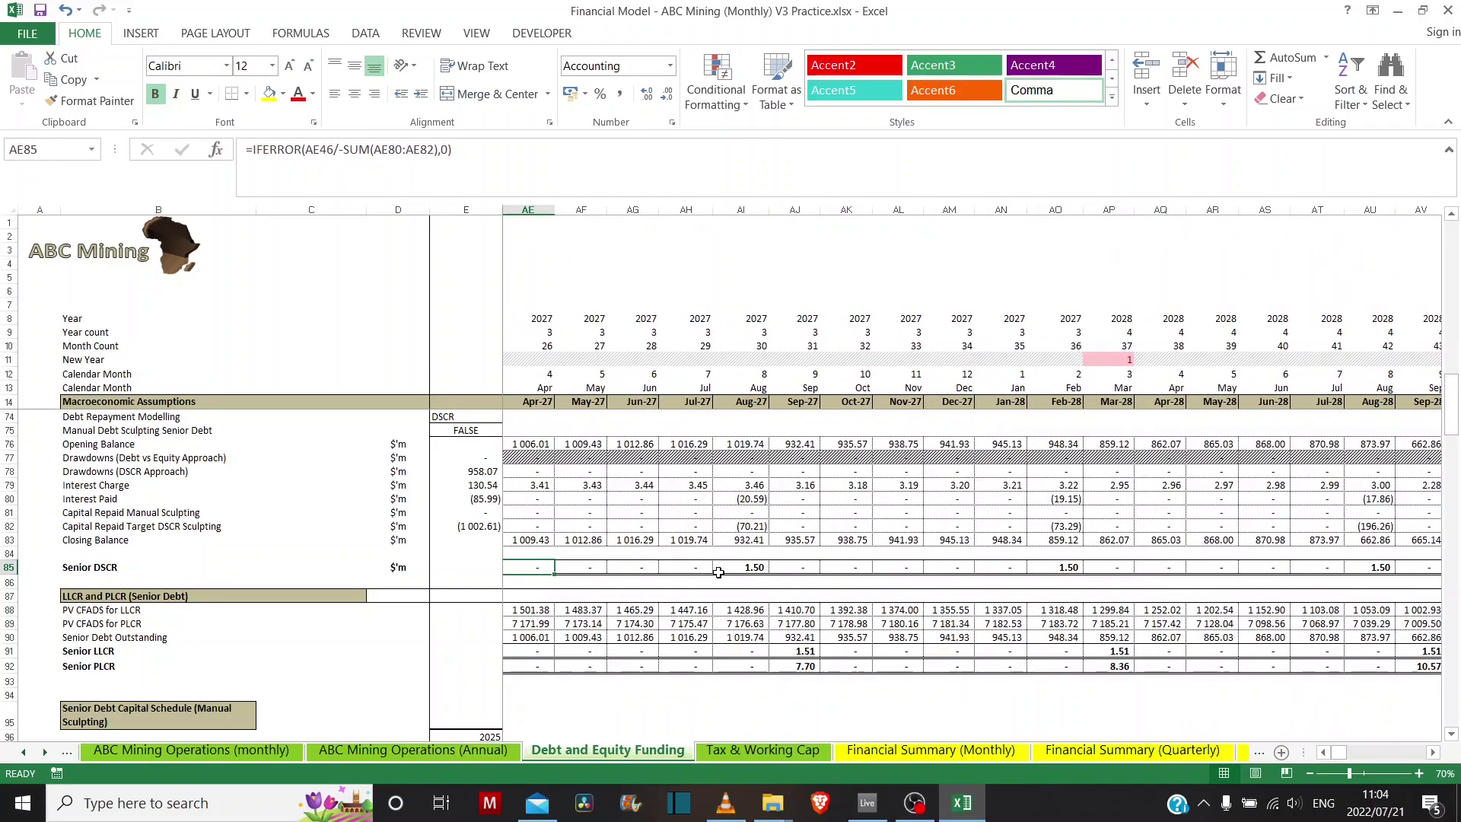
{"action": "key", "text": "Right"}
{"action": "key", "text": "Right"}
{"action": "key", "text": "Right"}
{"action": "key", "text": "Right"}
{"action": "key", "text": "Right"}
{"action": "key", "text": "Right"}
{"action": "key", "text": "Right"}
{"action": "key", "text": "Right"}
{"action": "key", "text": "Right"}
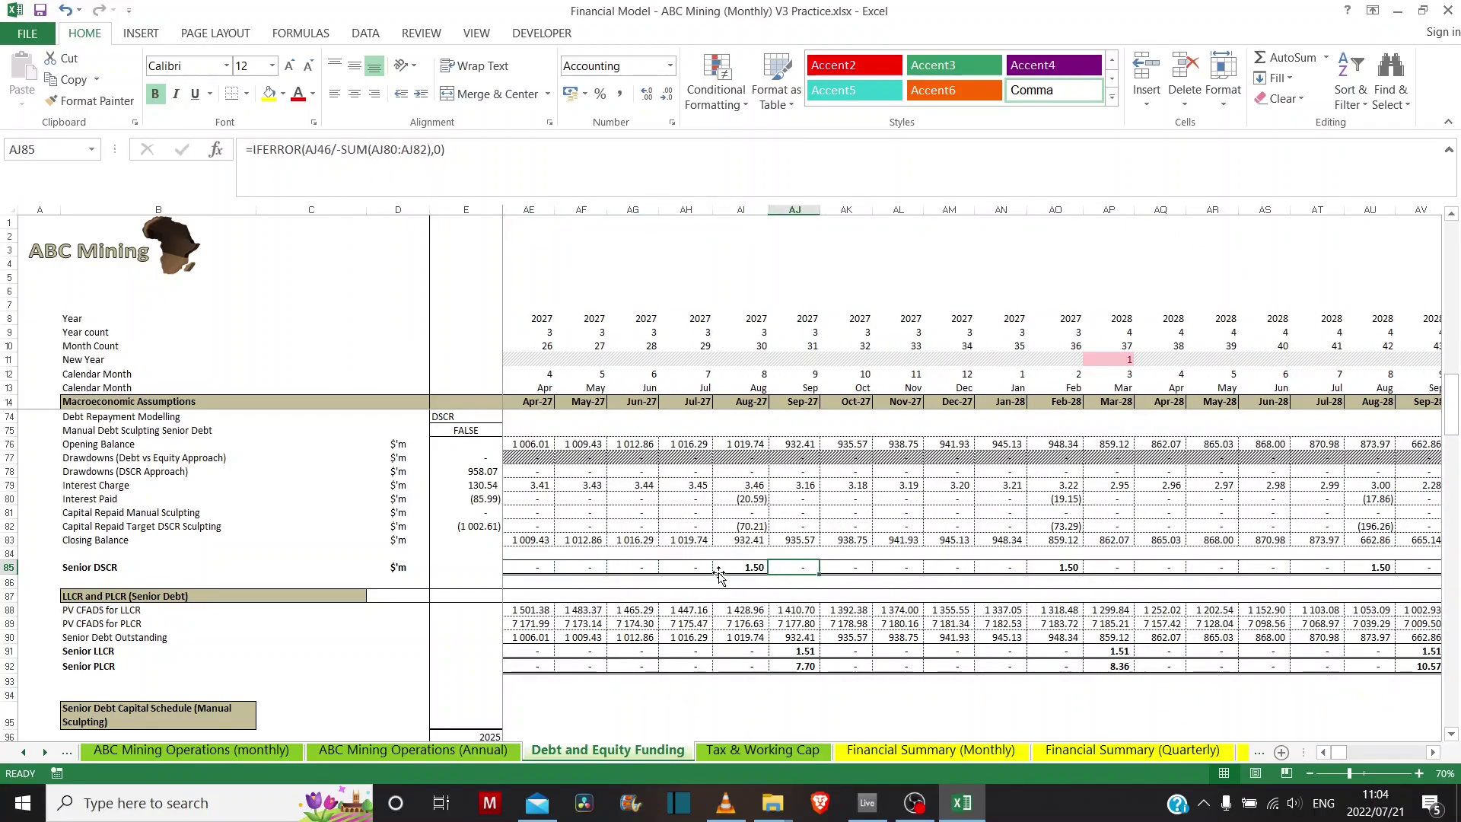
{"action": "key", "text": "Right"}
{"action": "key", "text": "Right"}
{"action": "key", "text": "Right"}
{"action": "key", "text": "Right"}
{"action": "key", "text": "Right"}
{"action": "key", "text": "Right"}
{"action": "key", "text": "Right"}
{"action": "key", "text": "Right"}
{"action": "key", "text": "Right"}
{"action": "key", "text": "Right"}
{"action": "key", "text": "Right"}
{"action": "key", "text": "Right"}
{"action": "key", "text": "Right"}
{"action": "key", "text": "Right"}
{"action": "key", "text": "Right"}
{"action": "key", "text": "Right"}
{"action": "key", "text": "Right"}
{"action": "key", "text": "Right"}
{"action": "key", "text": "Right"}
{"action": "key", "text": "Right"}
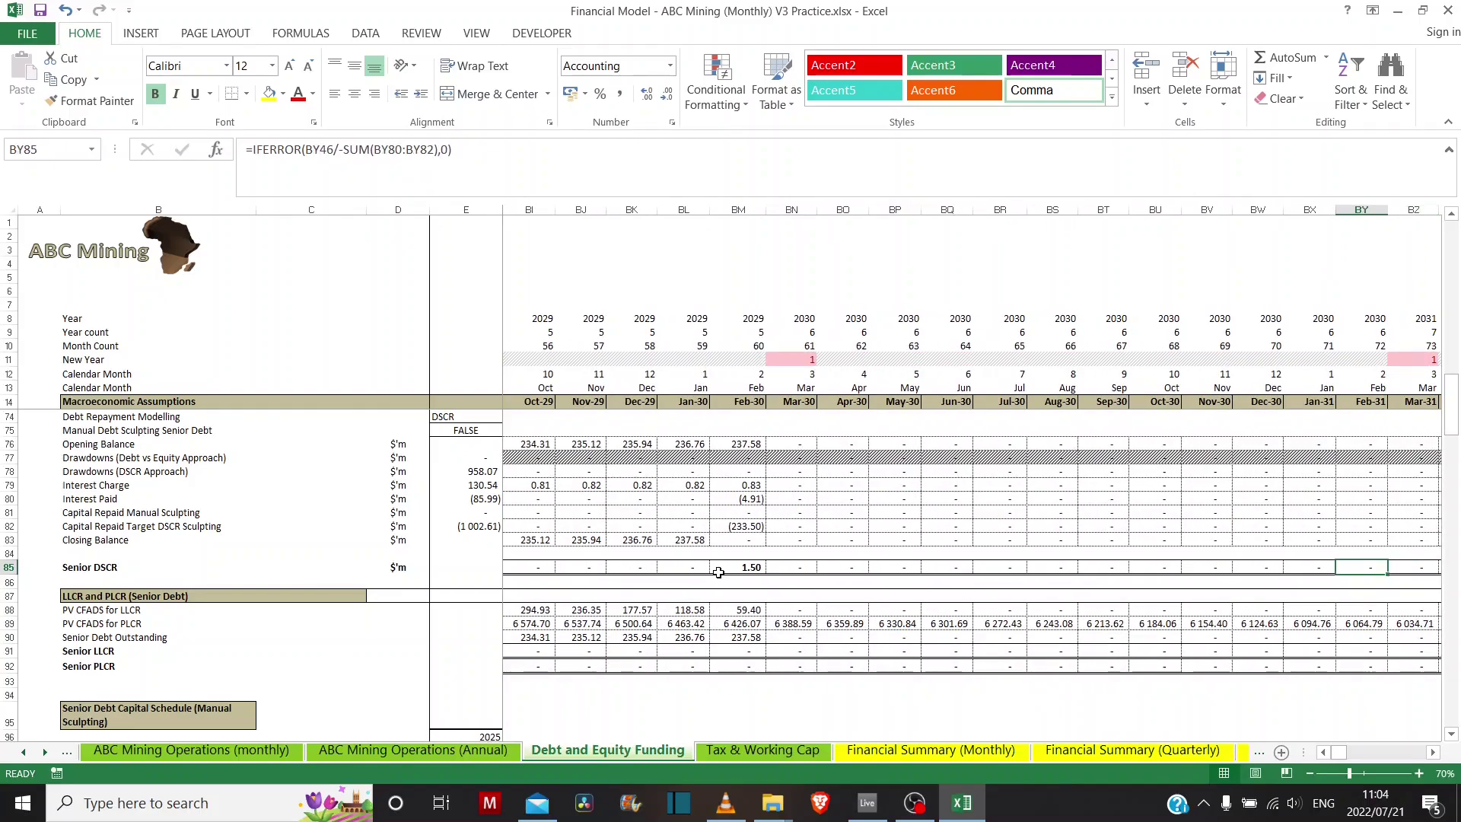
{"action": "key", "text": "Left"}
{"action": "key", "text": "Left"}
{"action": "key", "text": "Left"}
{"action": "key", "text": "Left"}
{"action": "key", "text": "Left"}
{"action": "key", "text": "Left"}
{"action": "key", "text": "Left"}
{"action": "key", "text": "Left"}
{"action": "key", "text": "Left"}
{"action": "key", "text": "Left"}
{"action": "key", "text": "Left"}
{"action": "key", "text": "Left"}
{"action": "key", "text": "Left"}
{"action": "key", "text": "Left"}
{"action": "key", "text": "Left"}
{"action": "key", "text": "Left"}
{"action": "key", "text": "Left"}
{"action": "key", "text": "Left"}
{"action": "key", "text": "Left"}
{"action": "key", "text": "Left"}
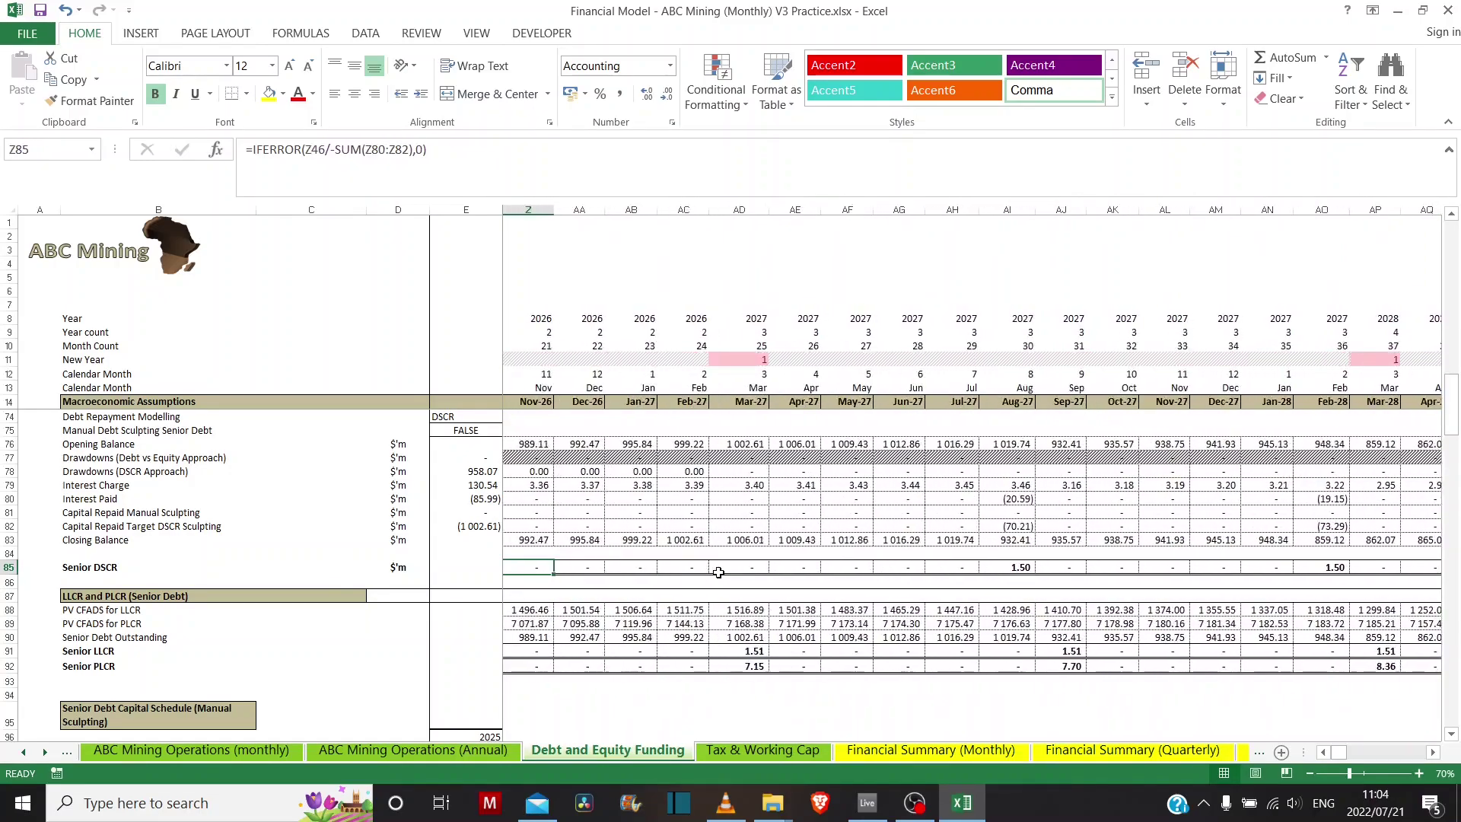
{"action": "key", "text": "Left"}
{"action": "key", "text": "Left"}
{"action": "key", "text": "Left"}
{"action": "key", "text": "Left"}
{"action": "key", "text": "Left"}
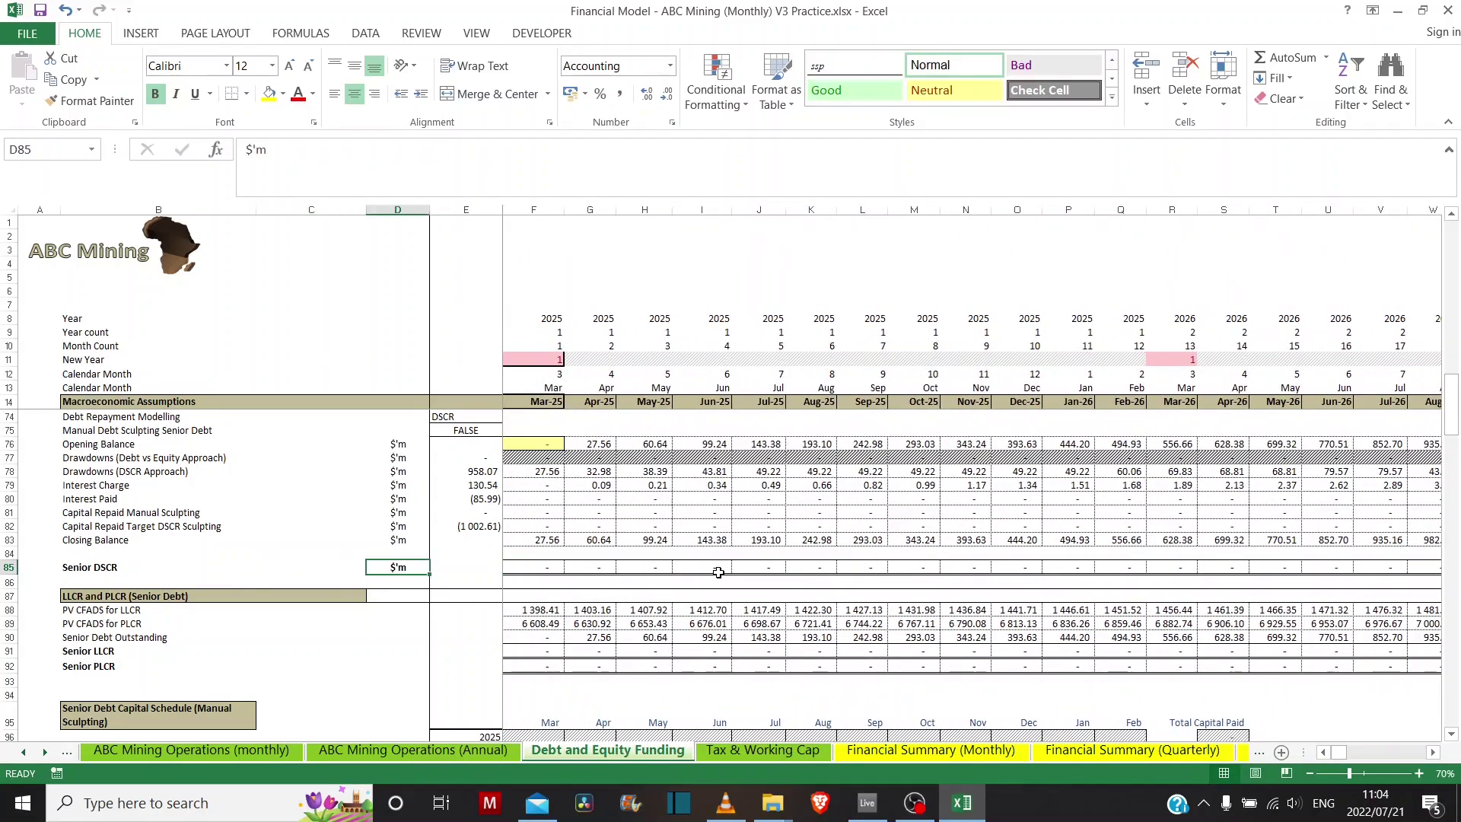
{"action": "key", "text": "Left"}
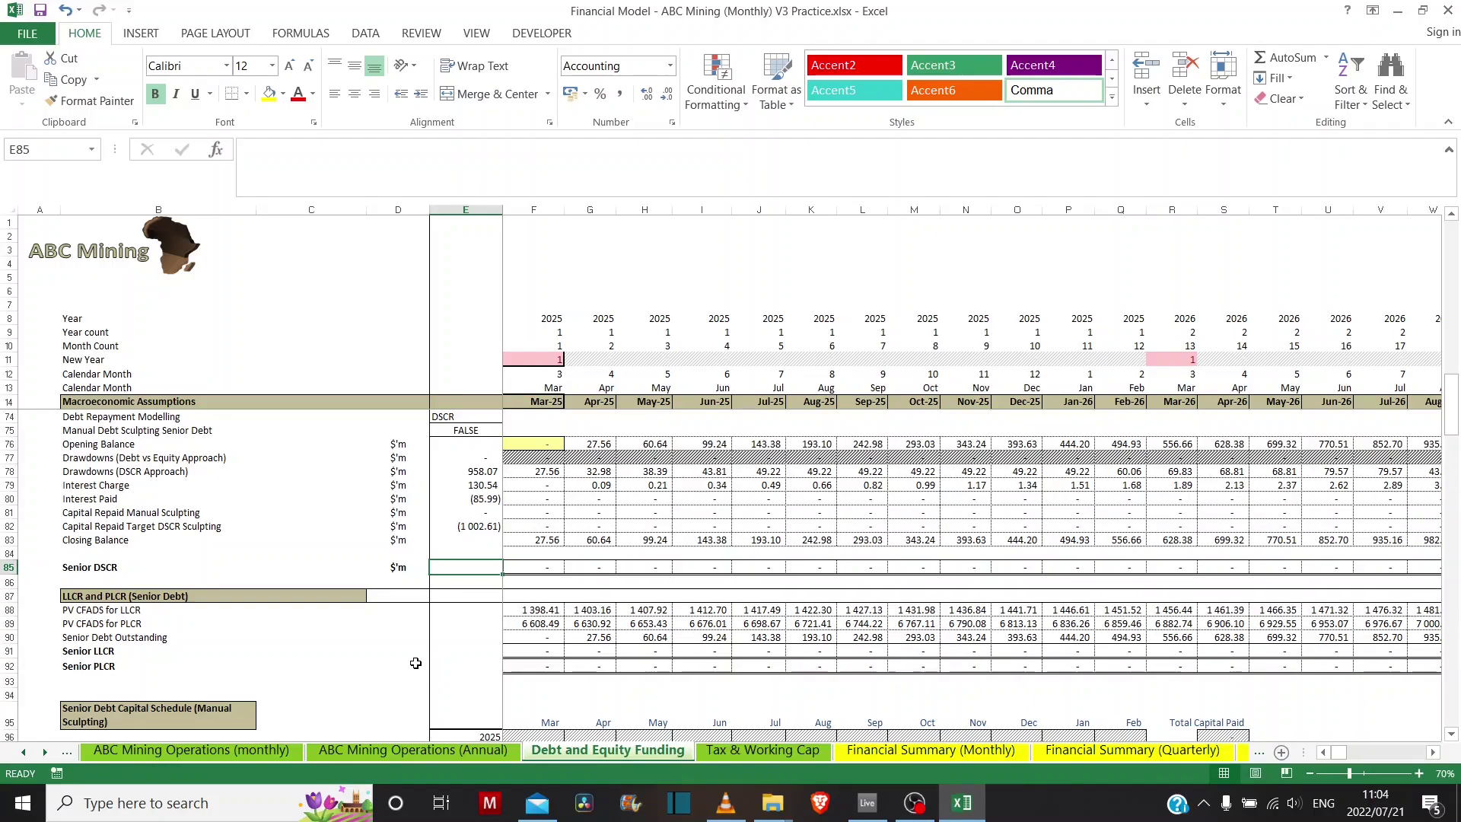
- Enter =MIN(F85:KG85) in summary cell E85
{"action": "type", "text": "min"}
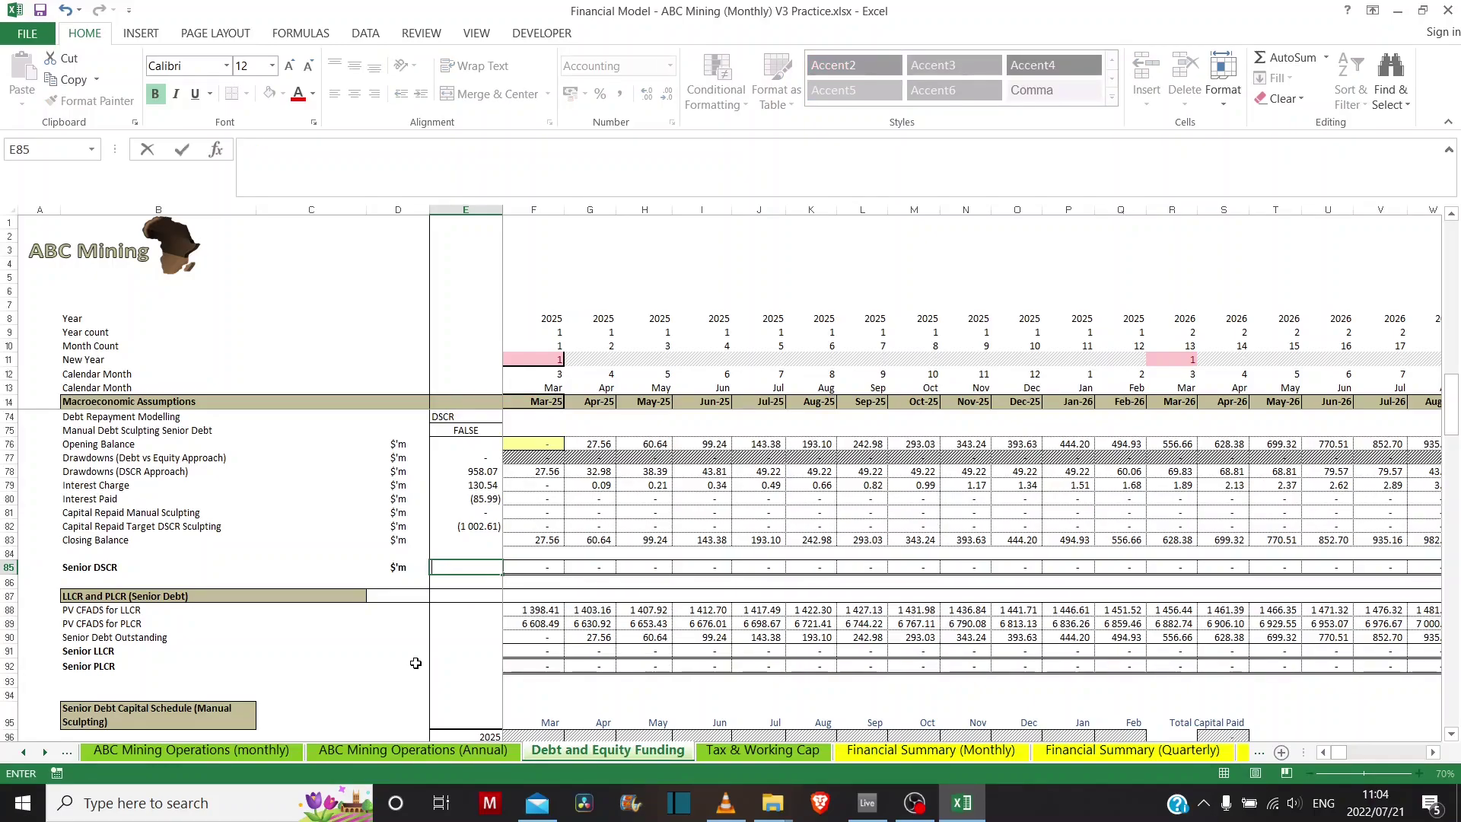
{"action": "type", "text": "=min("}
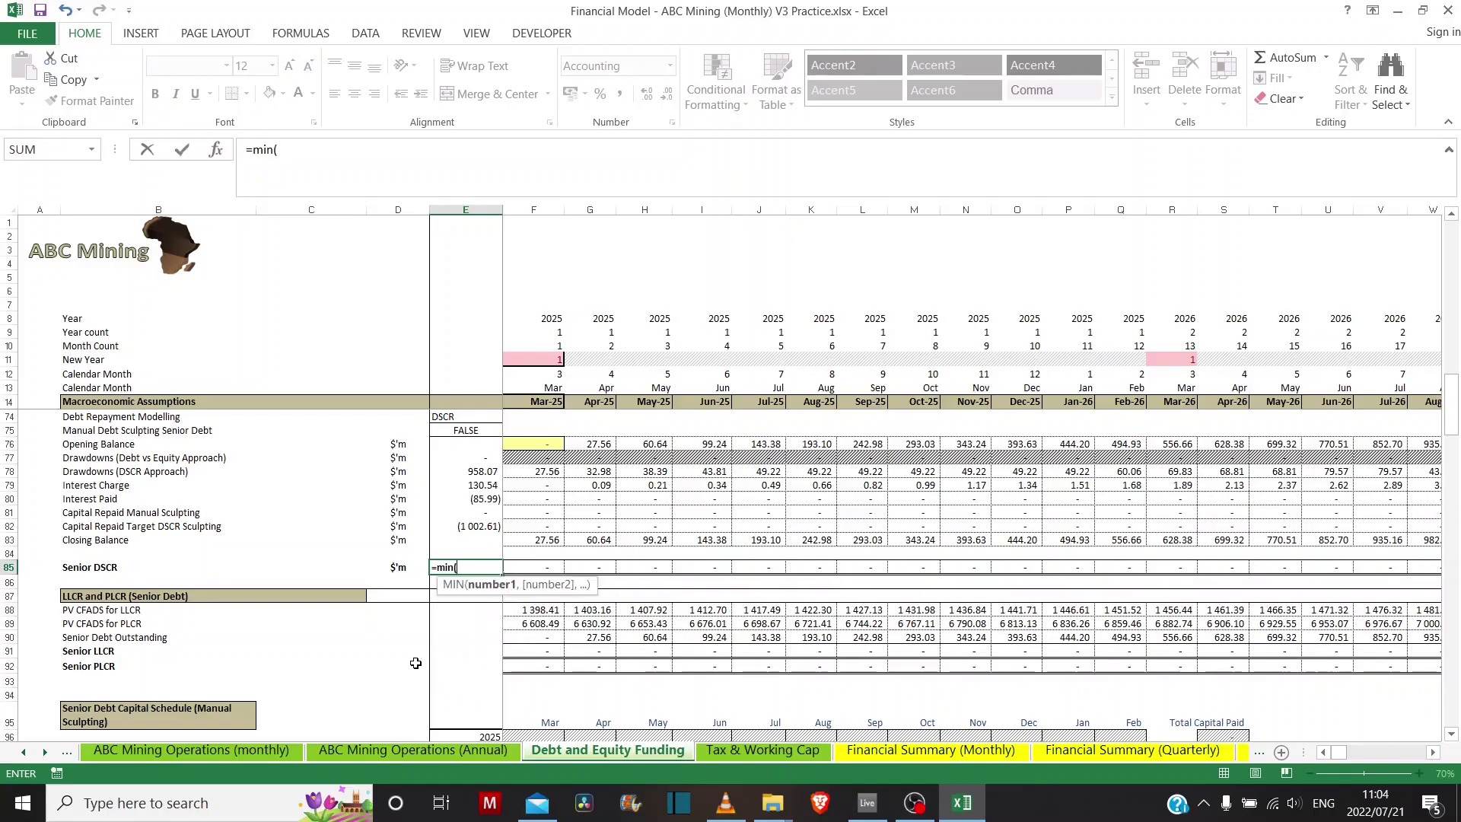
{"action": "key", "text": "Right"}
{"action": "key", "text": "ctrl+shift+Right"}
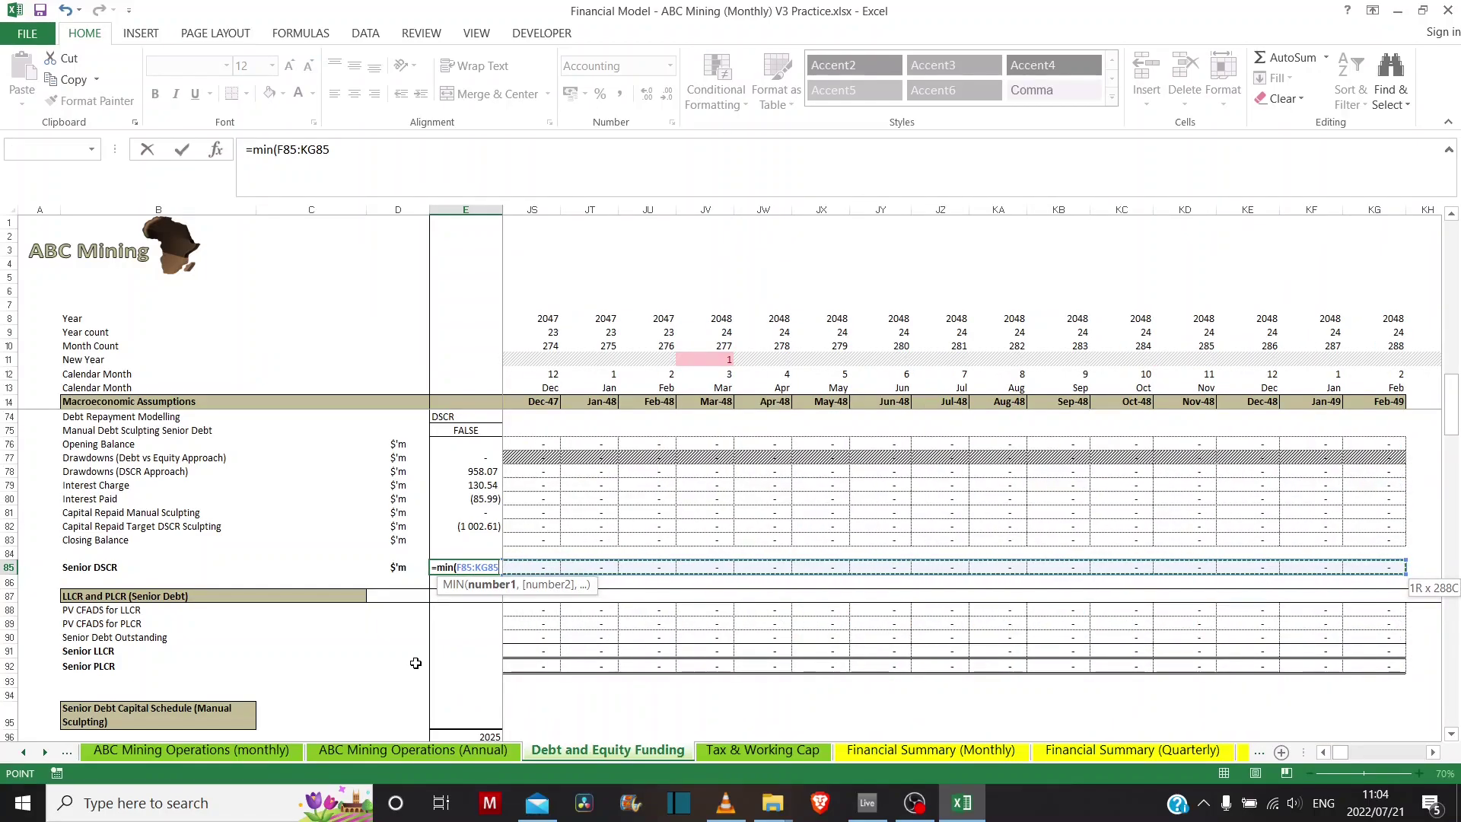
{"action": "type", "text": ")"}
{"action": "key", "text": "Tab"}
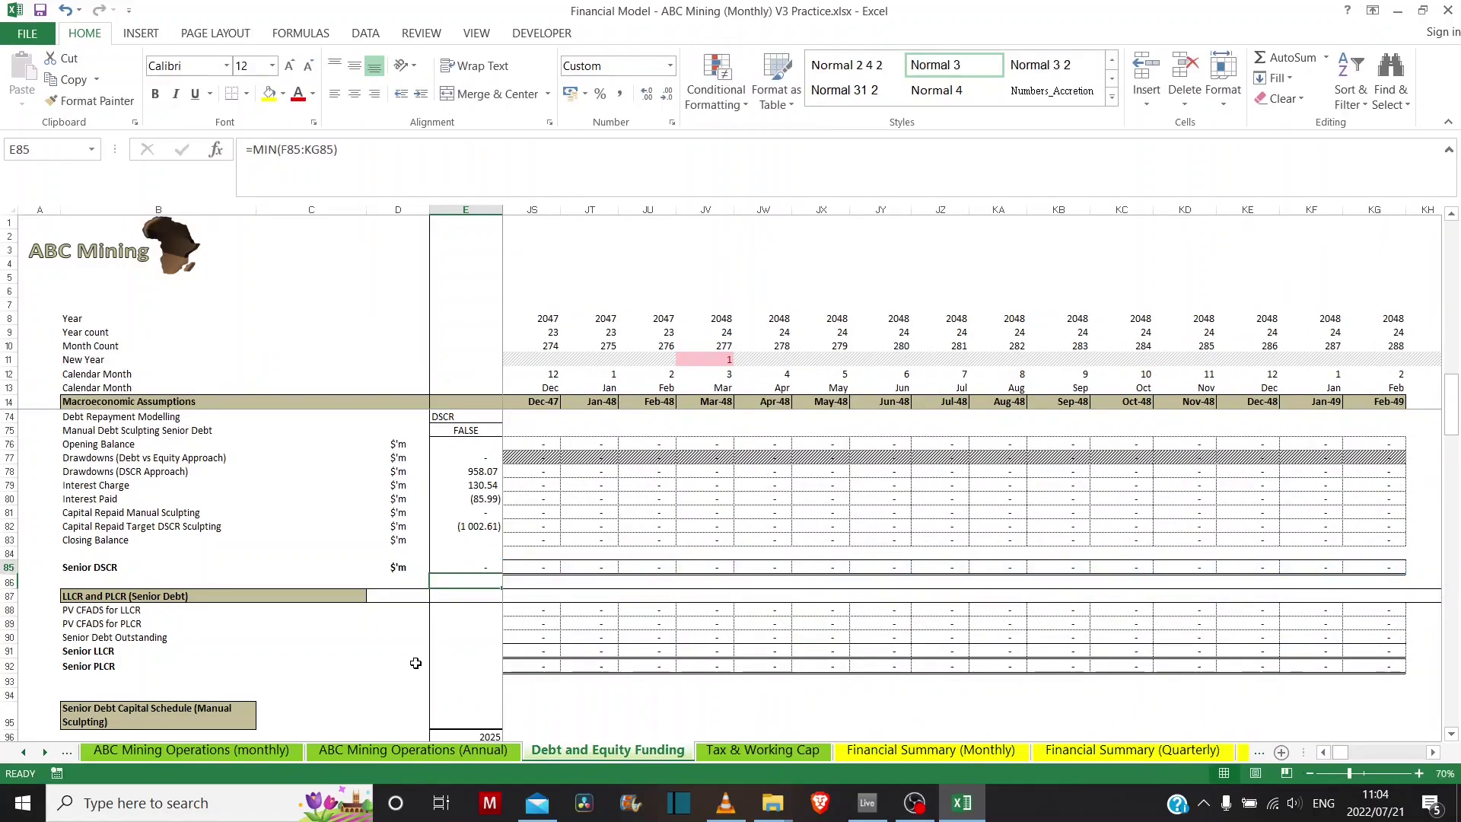
- Recheck the early monthly DSCR values and F85's formula, then return to E85
{"action": "key", "text": "Right"}
{"action": "key", "text": "Right"}
{"action": "key", "text": "Right"}
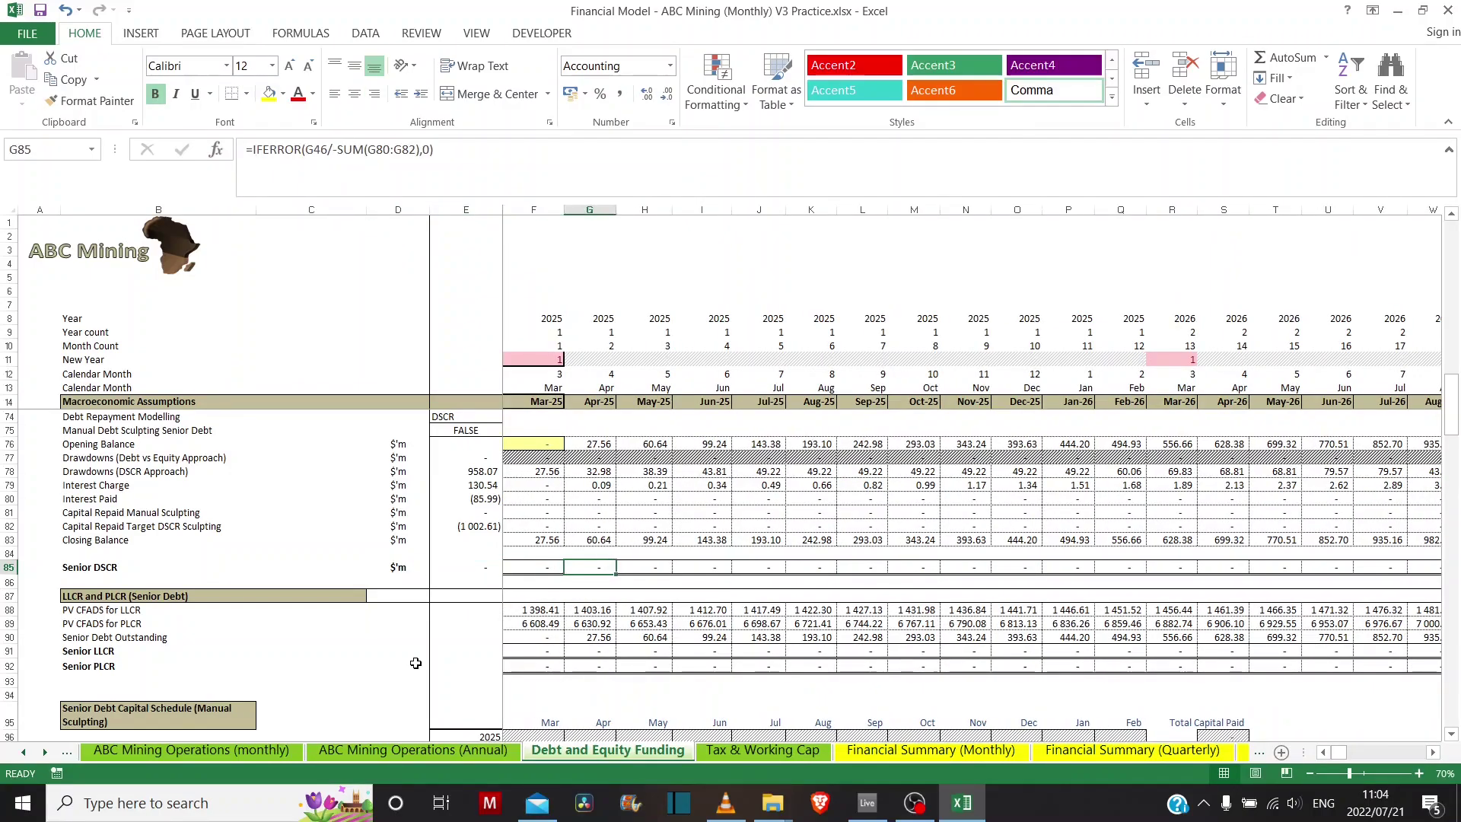
{"action": "key", "text": "Right"}
{"action": "key", "text": "Right"}
{"action": "key", "text": "Right"}
{"action": "key", "text": "Right"}
{"action": "key", "text": "Right"}
{"action": "key", "text": "Right"}
{"action": "key", "text": "Right"}
{"action": "key", "text": "Right"}
{"action": "key", "text": "Right"}
{"action": "key", "text": "Right"}
{"action": "key", "text": "Right"}
{"action": "key", "text": "Right"}
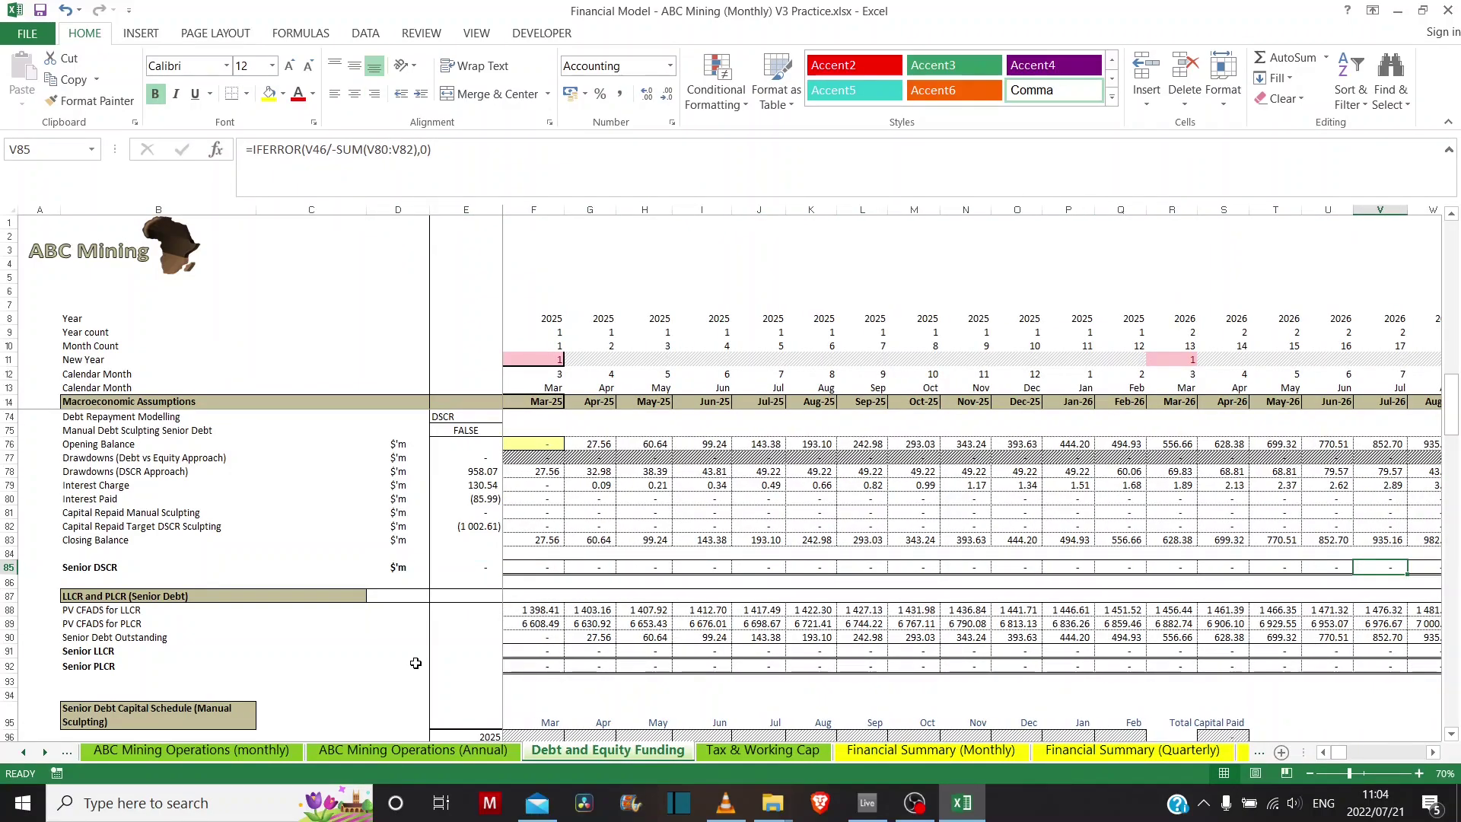
{"action": "key", "text": "Left"}
{"action": "key", "text": "Left"}
{"action": "key", "text": "Left"}
{"action": "key", "text": "Left"}
{"action": "key", "text": "Left"}
{"action": "key", "text": "Left"}
{"action": "key", "text": "Left"}
{"action": "key", "text": "Left"}
{"action": "key", "text": "Left"}
{"action": "key", "text": "Left"}
{"action": "key", "text": "Left"}
{"action": "key", "text": "Left"}
{"action": "key", "text": "Left"}
{"action": "key", "text": "Left"}
{"action": "key", "text": "Left"}
{"action": "key", "text": "Left"}
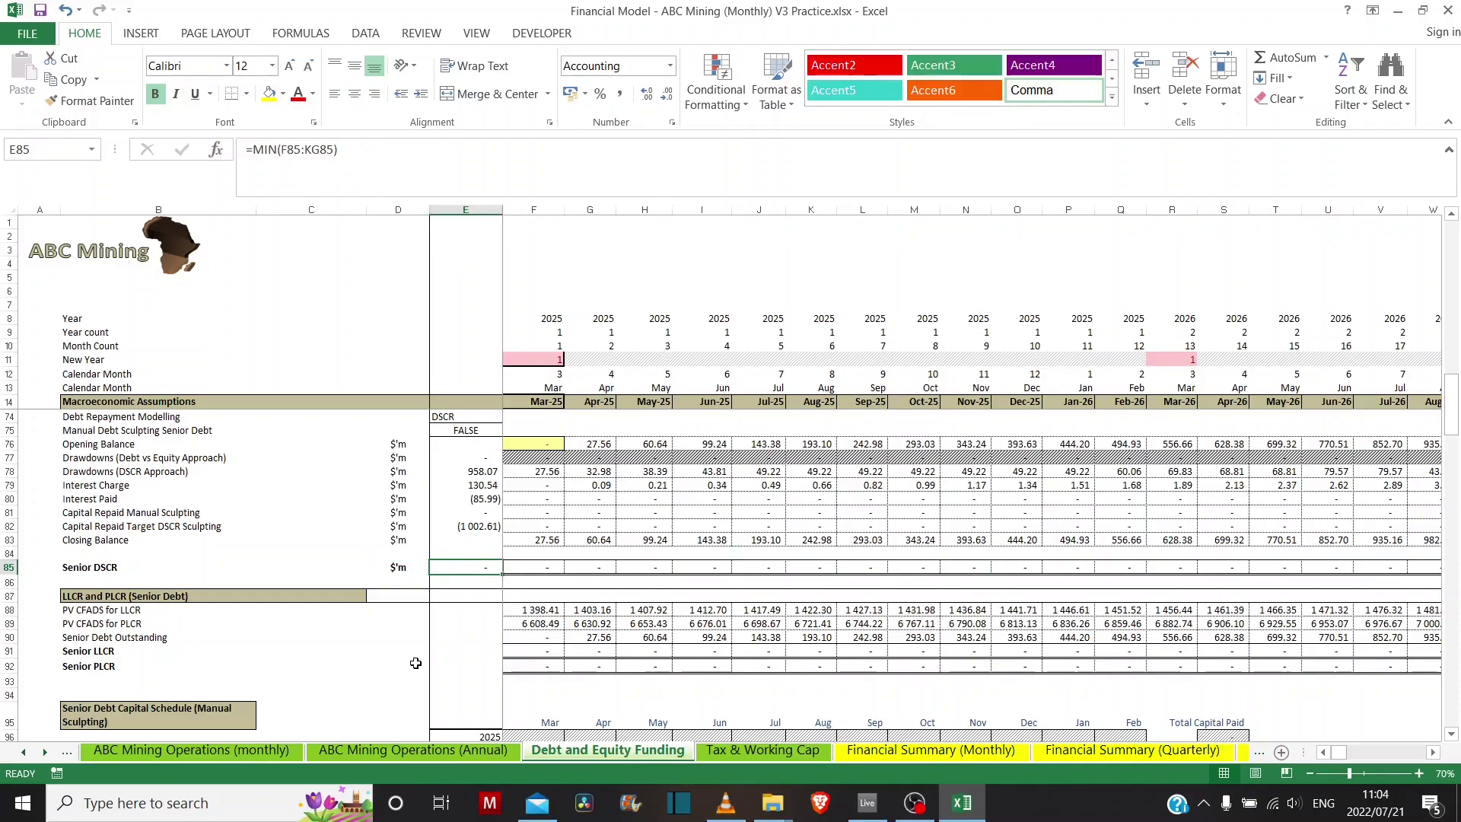
{"action": "key", "text": "Right"}
{"action": "key", "text": "Left"}
- Overwrite E85's MIN formula with =SMALL(F85:KG85,1) and reselect E85
{"action": "key", "text": "BackSpace"}
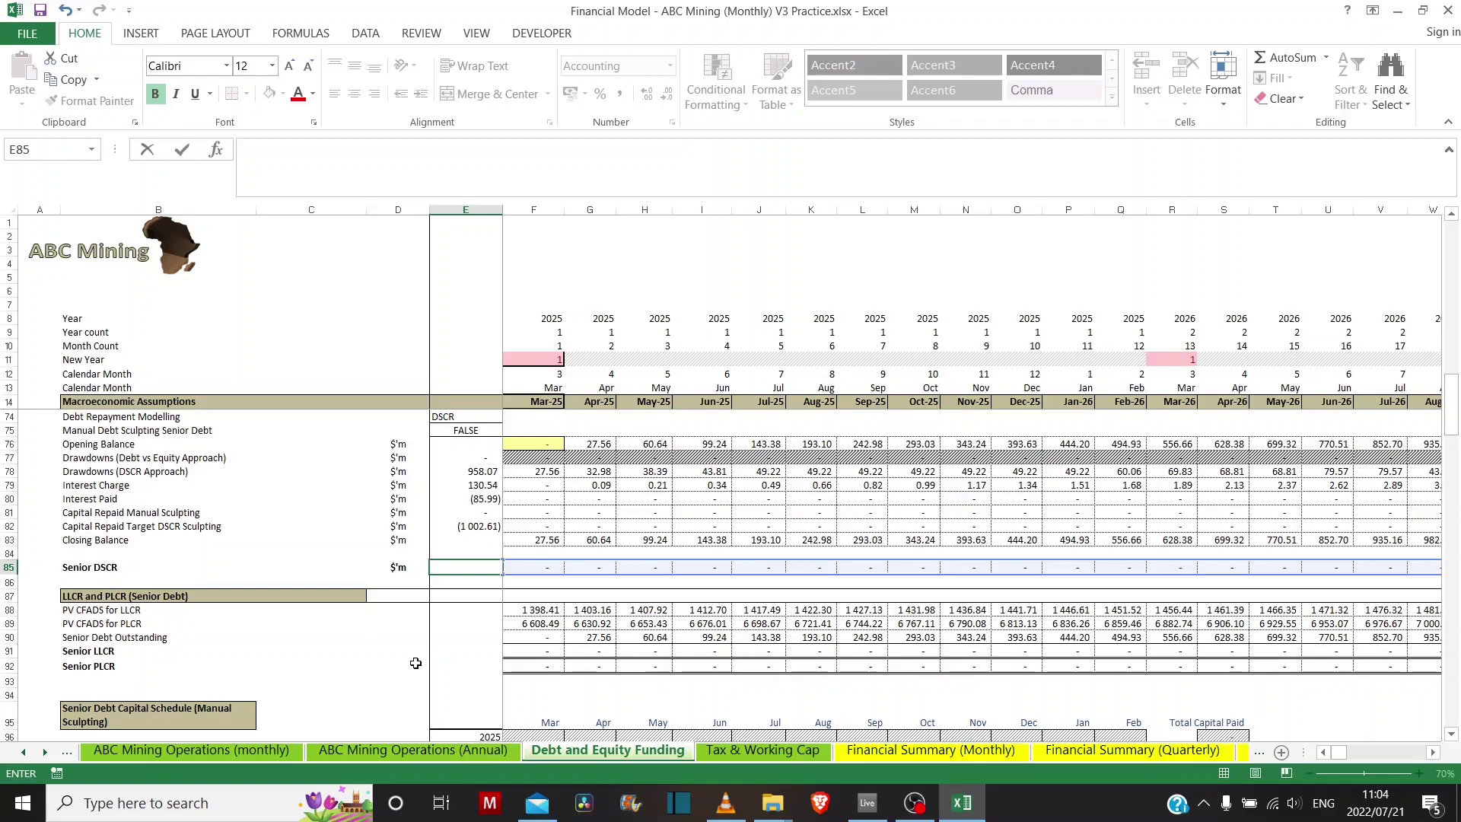
{"action": "key", "text": "ctrl+Return"}
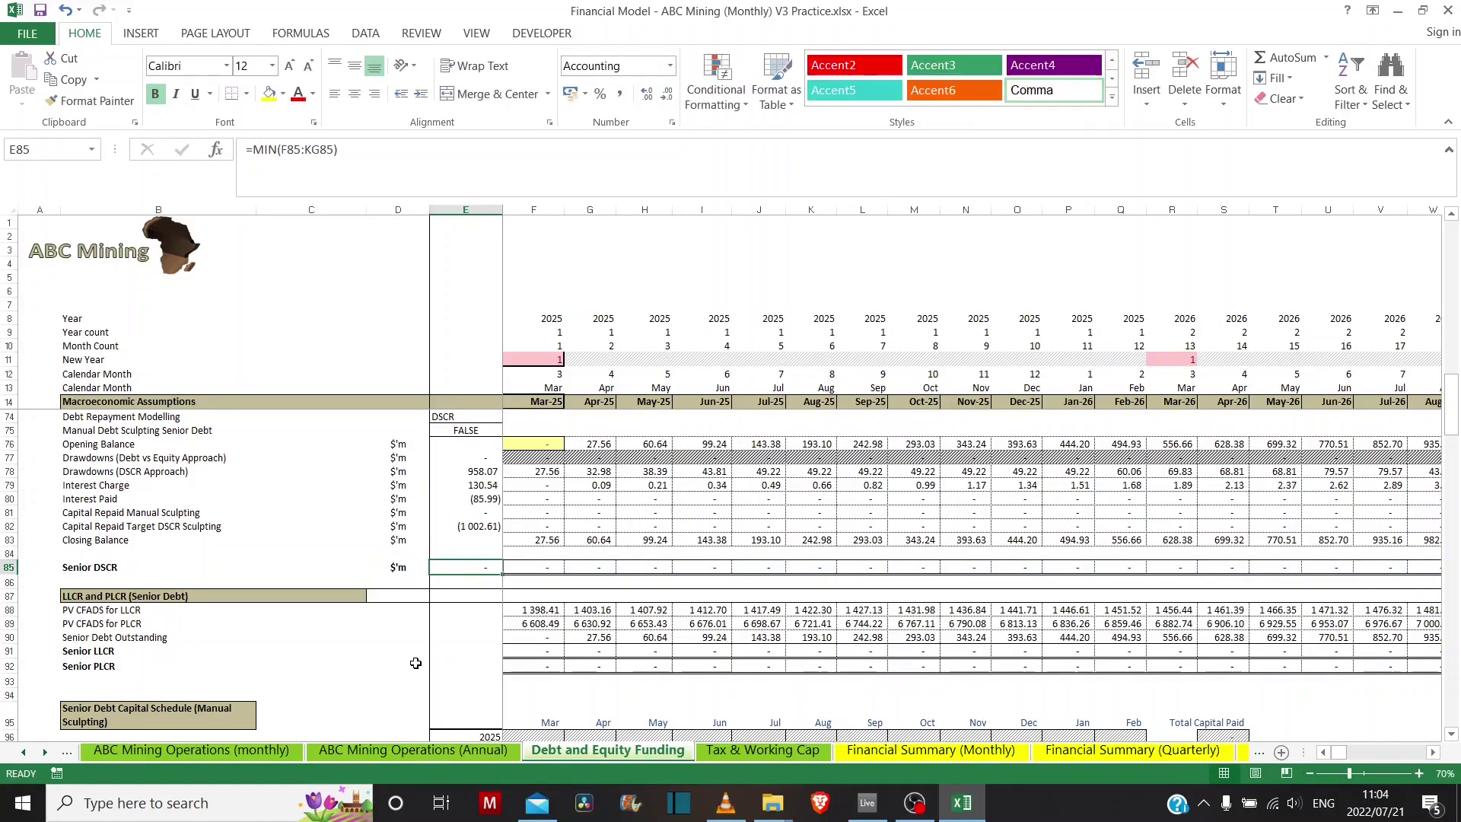
{"action": "type", "text": "=sma"}
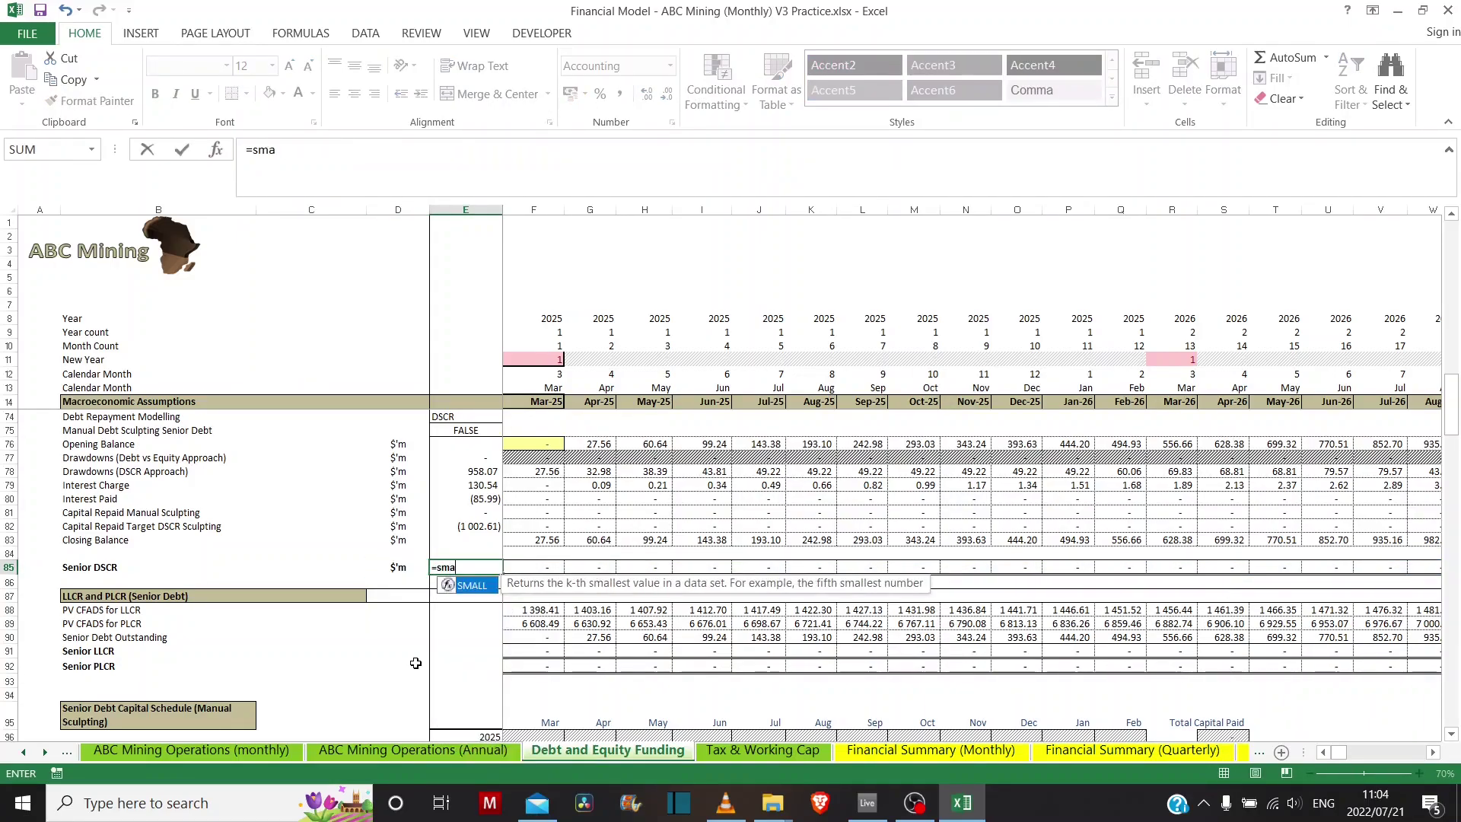
{"action": "key", "text": "Tab"}
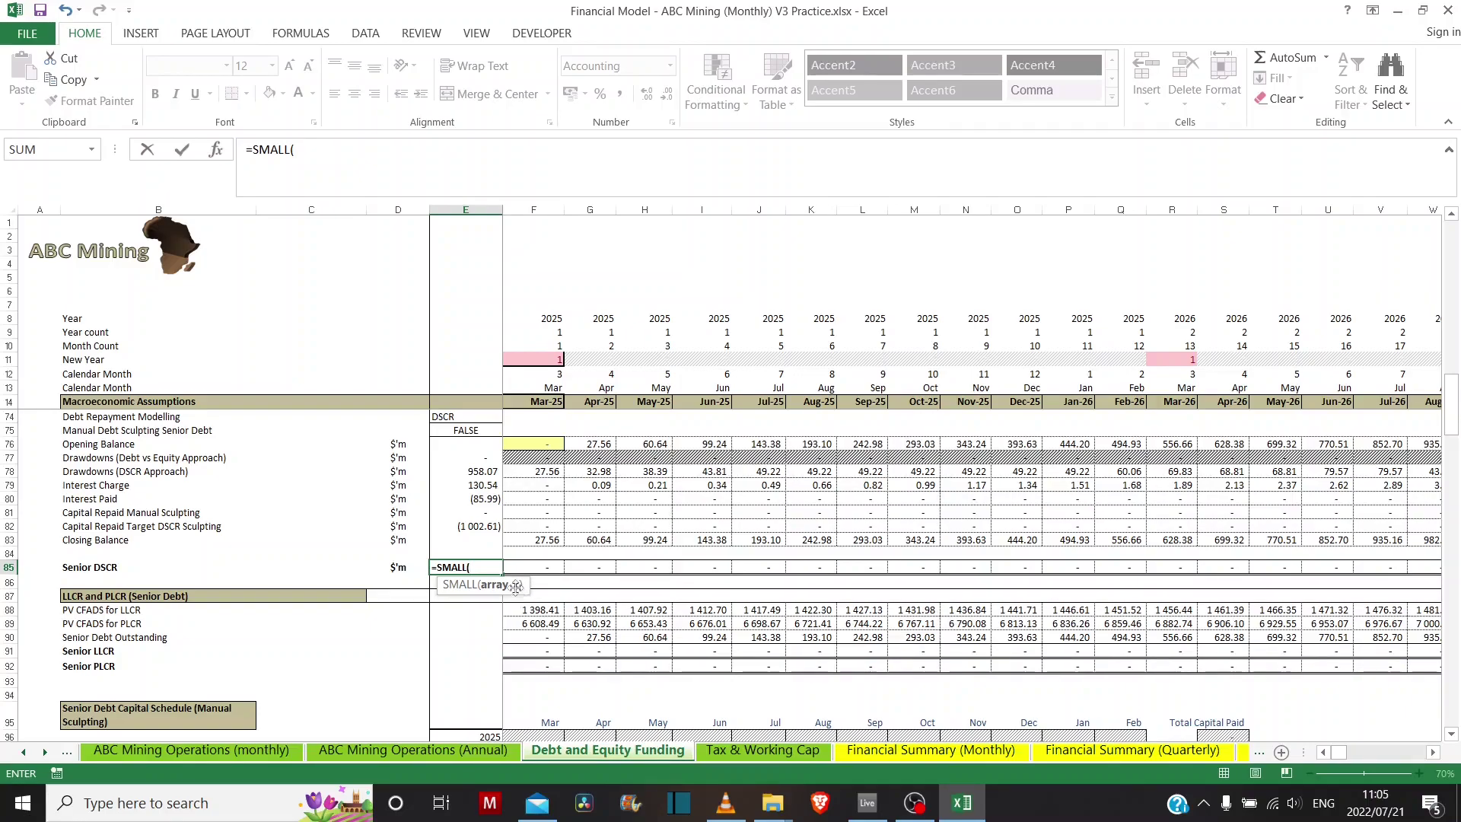
{"action": "key", "text": "Right"}
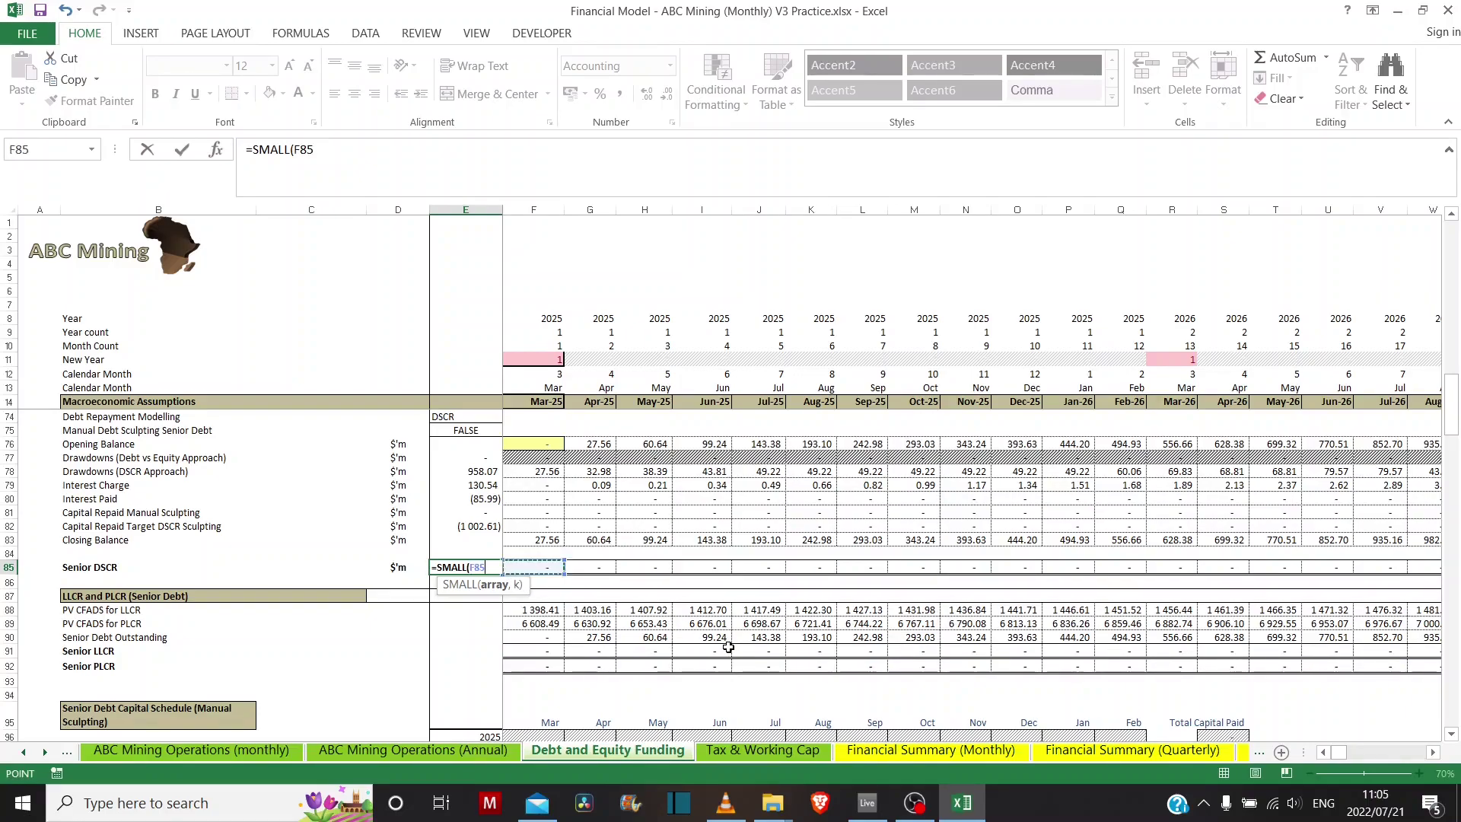
{"action": "key", "text": "ctrl+shift+Right"}
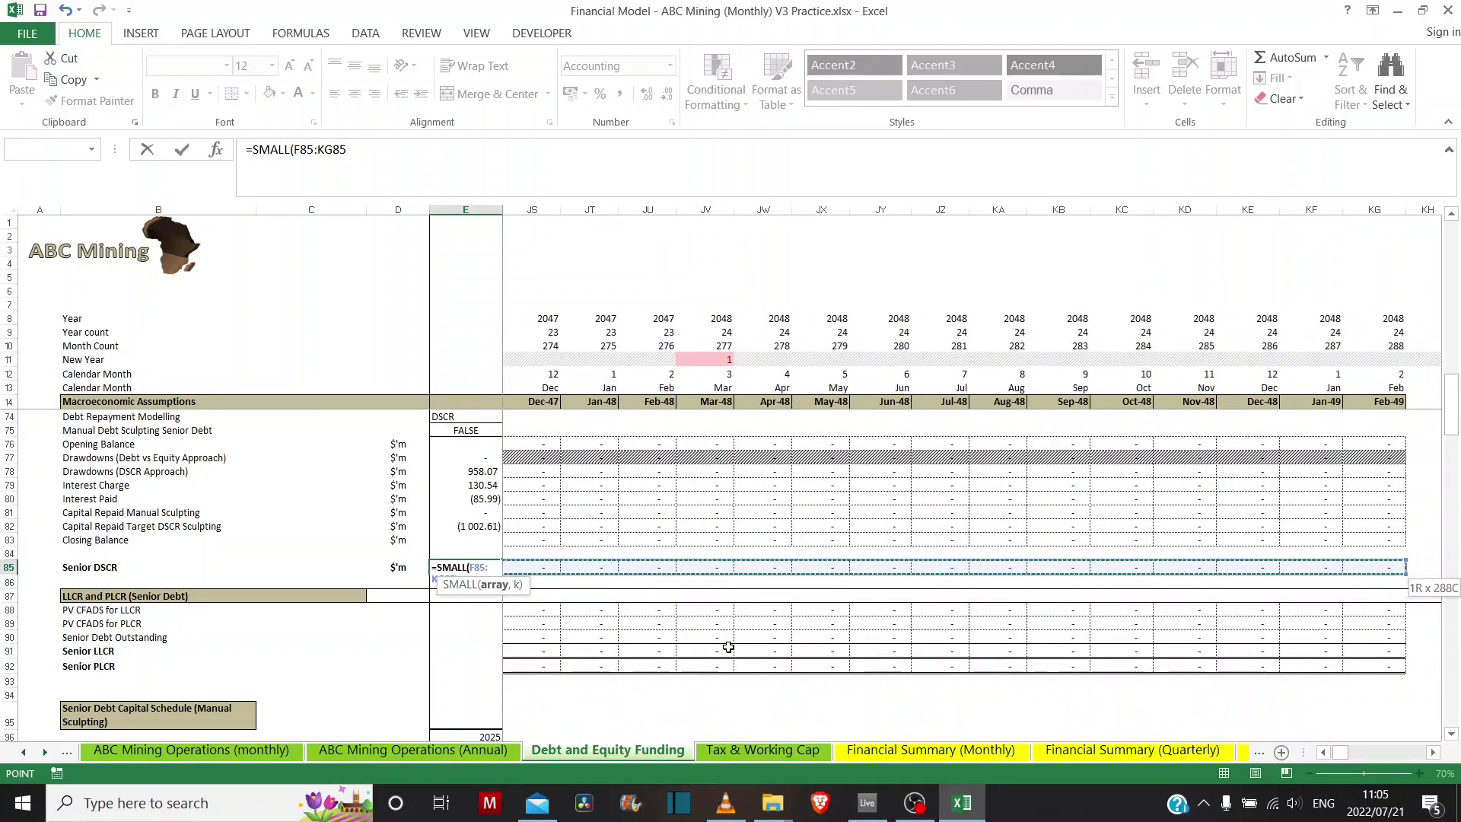
{"action": "type", "text": ",1"}
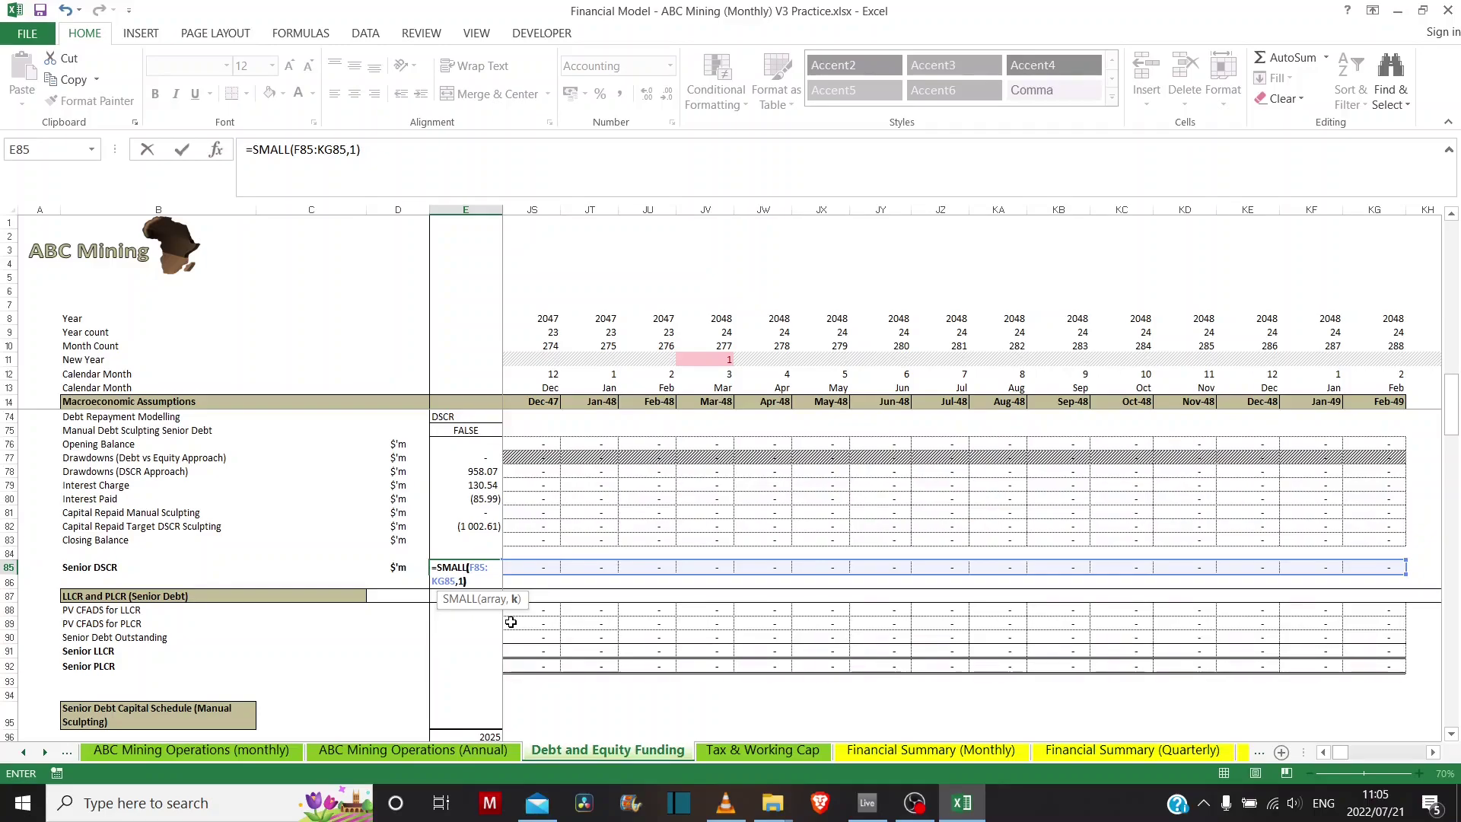
{"action": "key", "text": "Return"}
{"action": "key", "text": "Up"}
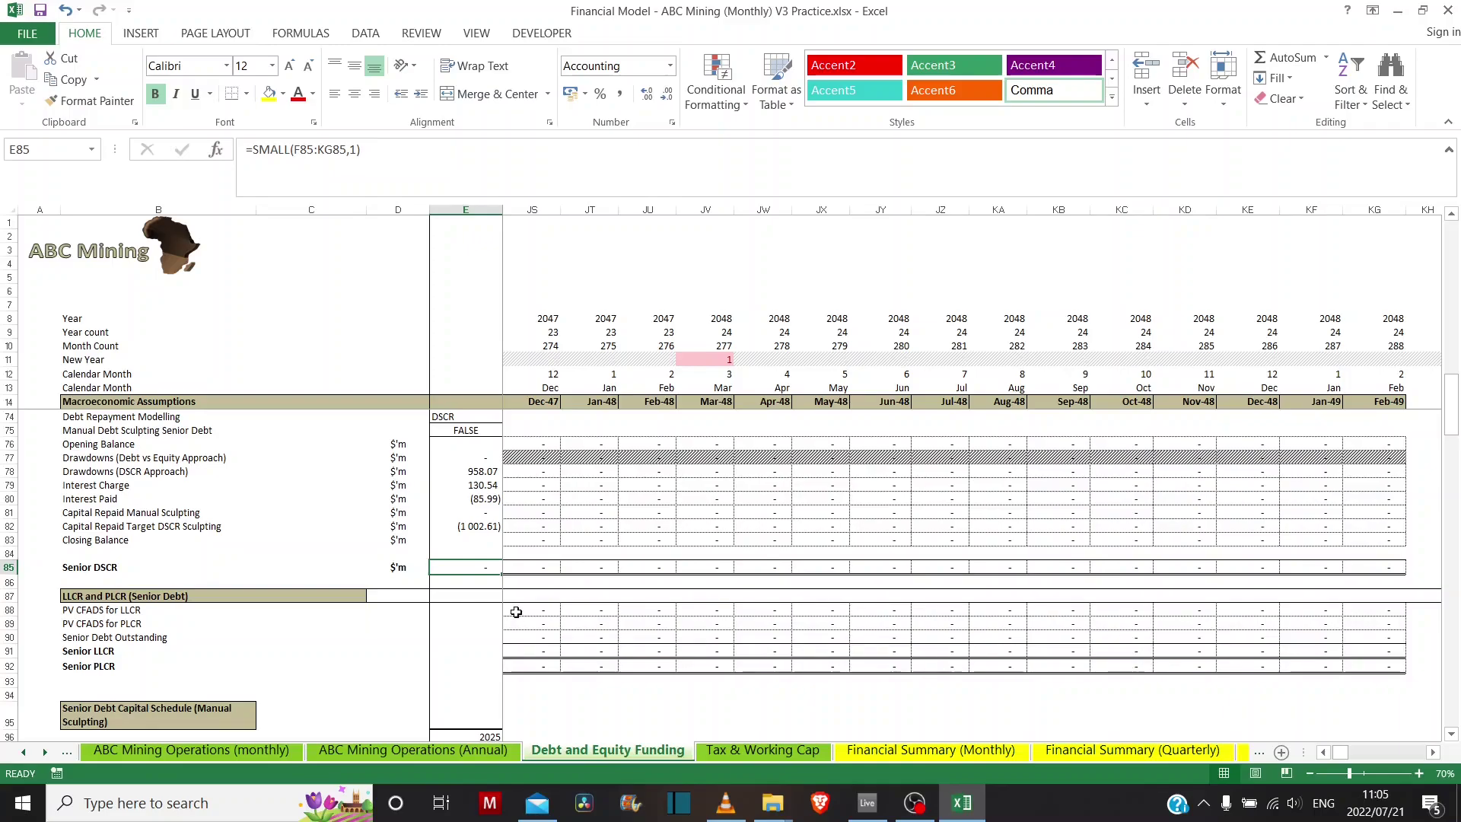
- In E85's formula, replace the SMALL k value 1 with a COUNTIF function
{"action": "left_click", "coordinate": [355, 150]}
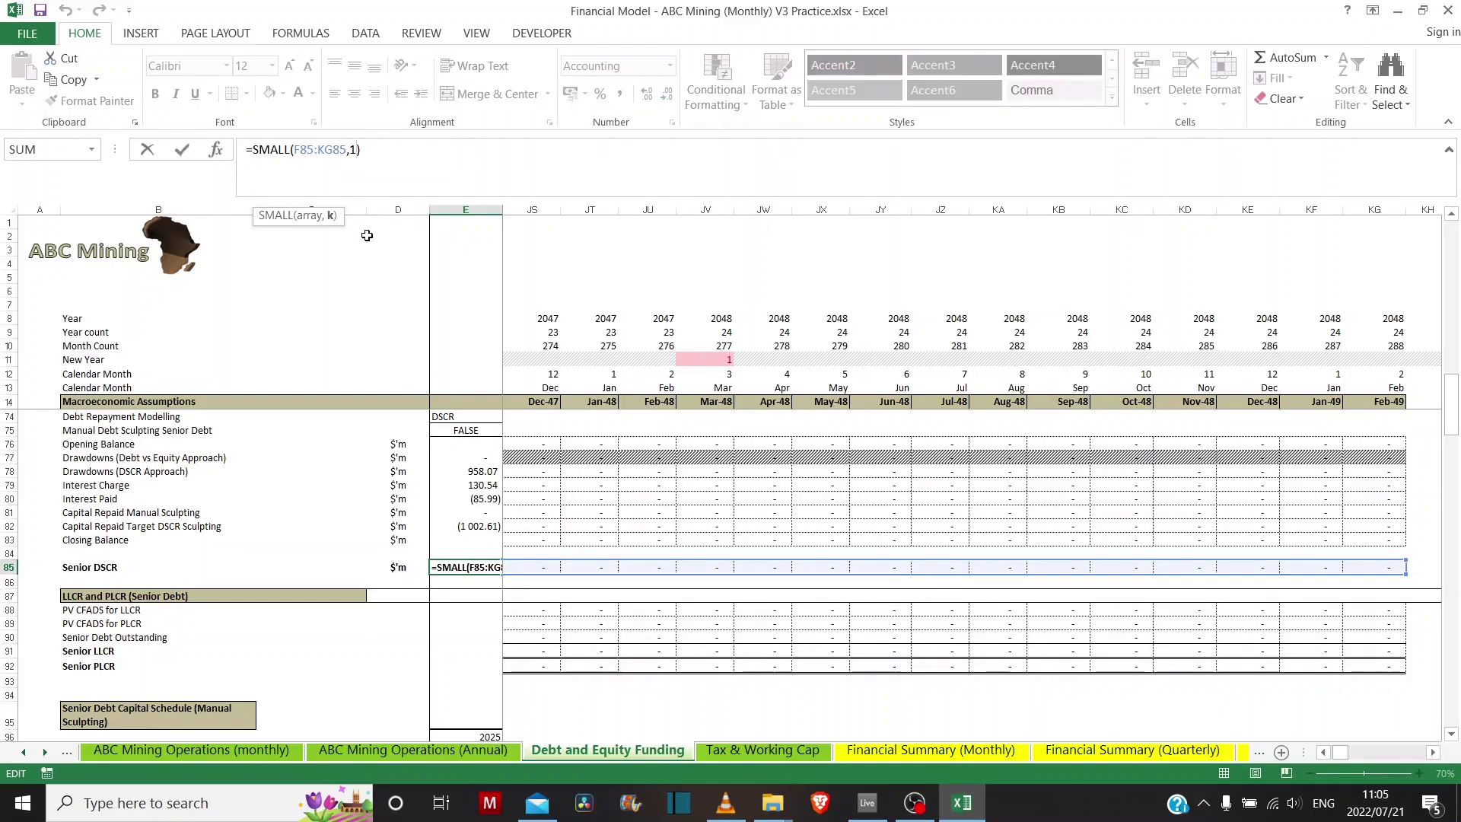
{"action": "key", "text": "BackSpace"}
{"action": "type", "text": "count"}
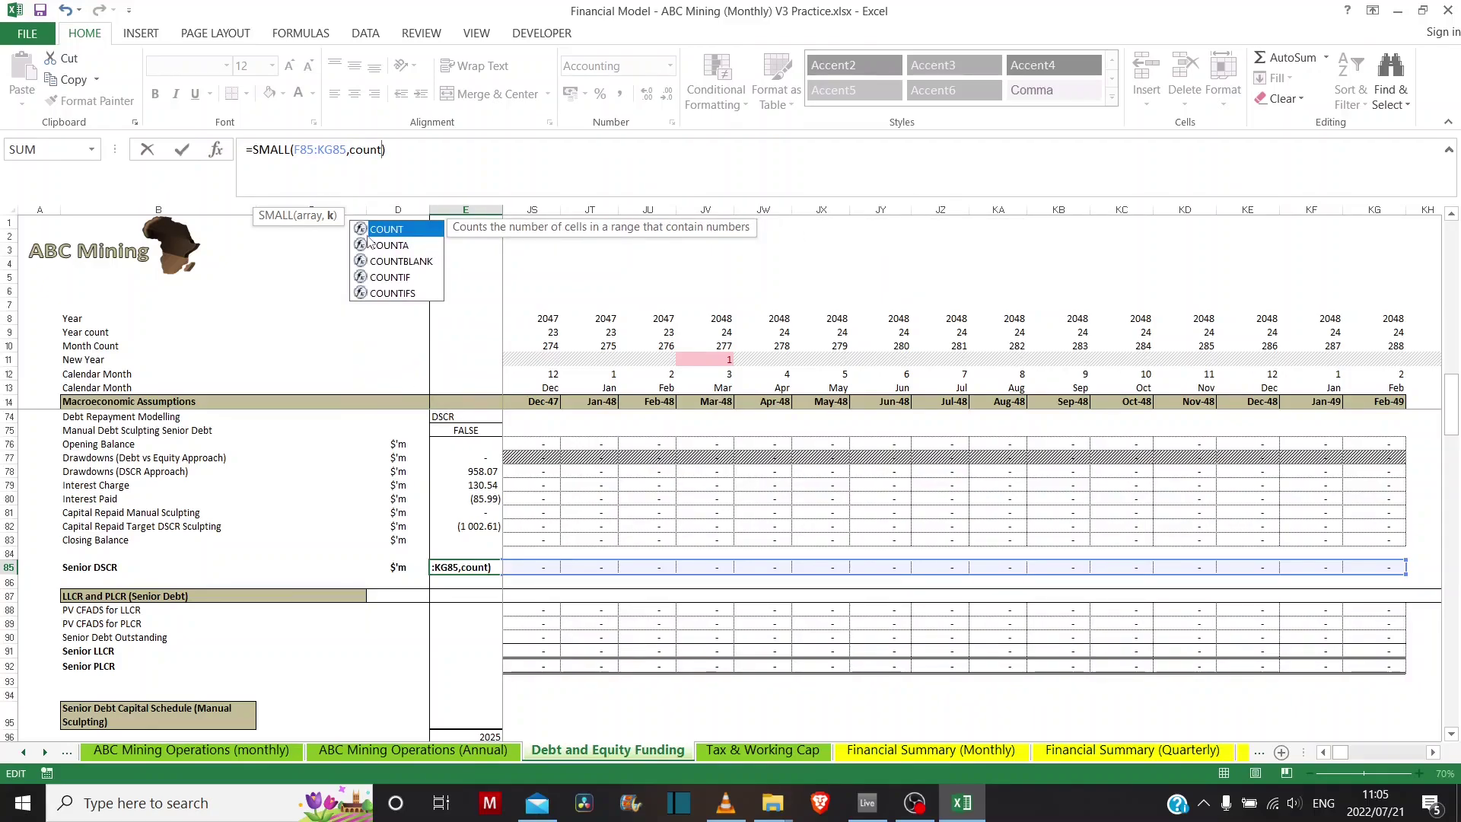
{"action": "key", "text": "Down"}
{"action": "key", "text": "Down"}
{"action": "key", "text": "Down"}
{"action": "key", "text": "Tab"}
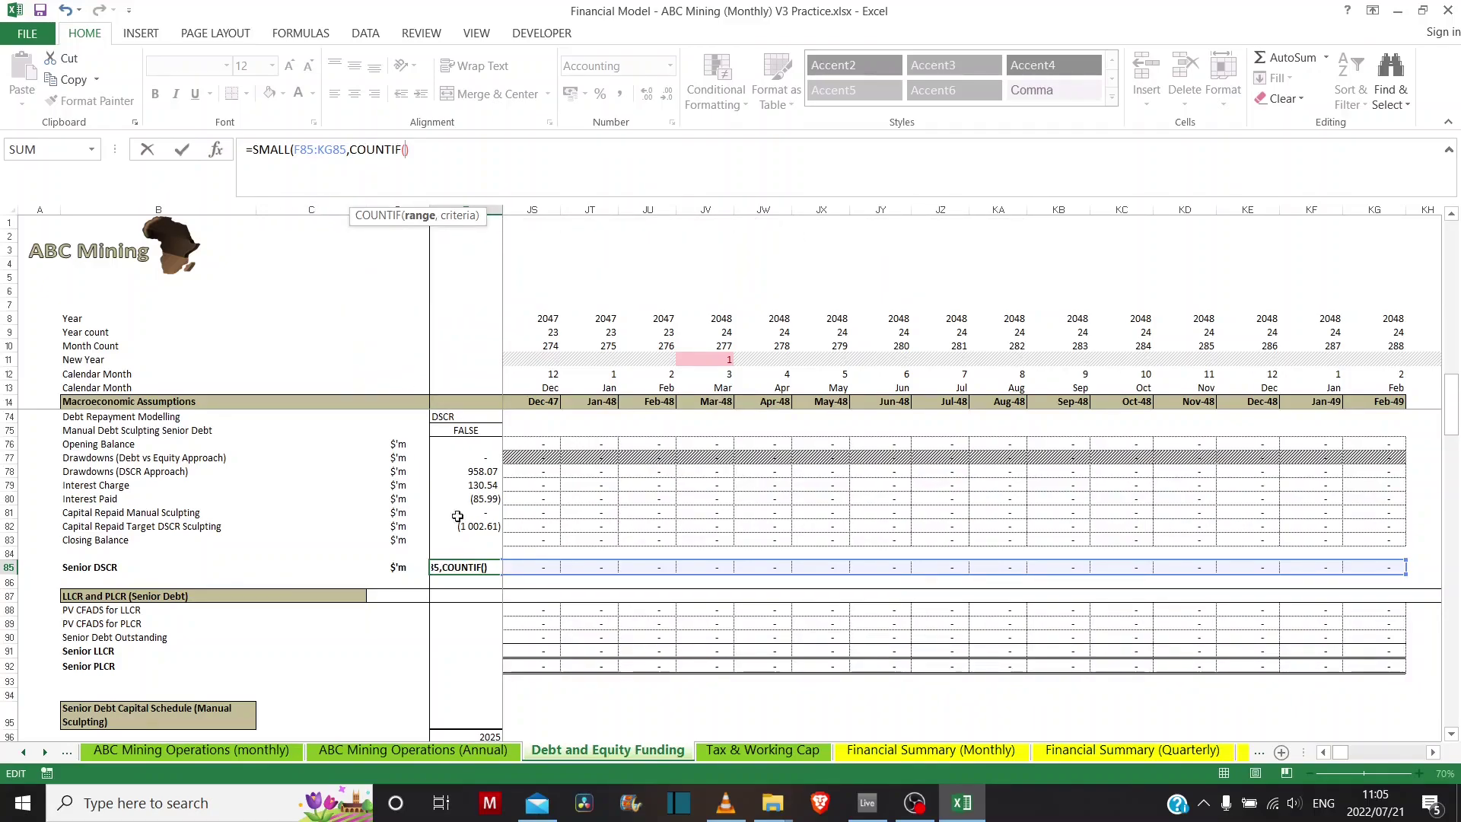
- Complete the k argument as COUNTIF(F85:KG85,0)+1
{"action": "left_click", "coordinate": [417, 567]}
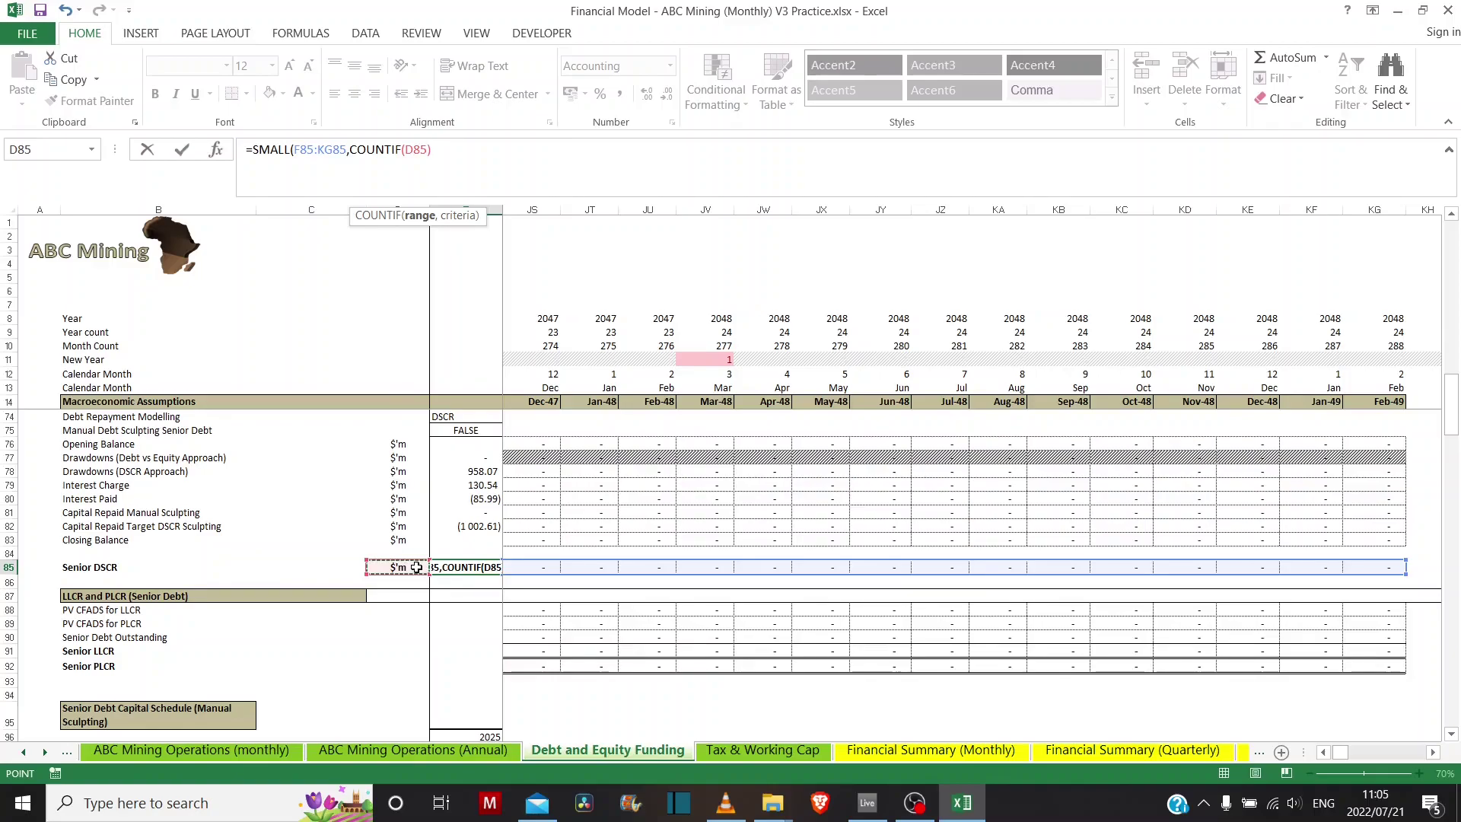
{"action": "key", "text": "Right"}
{"action": "key", "text": "Right"}
{"action": "key", "text": "ctrl+shift+Right"}
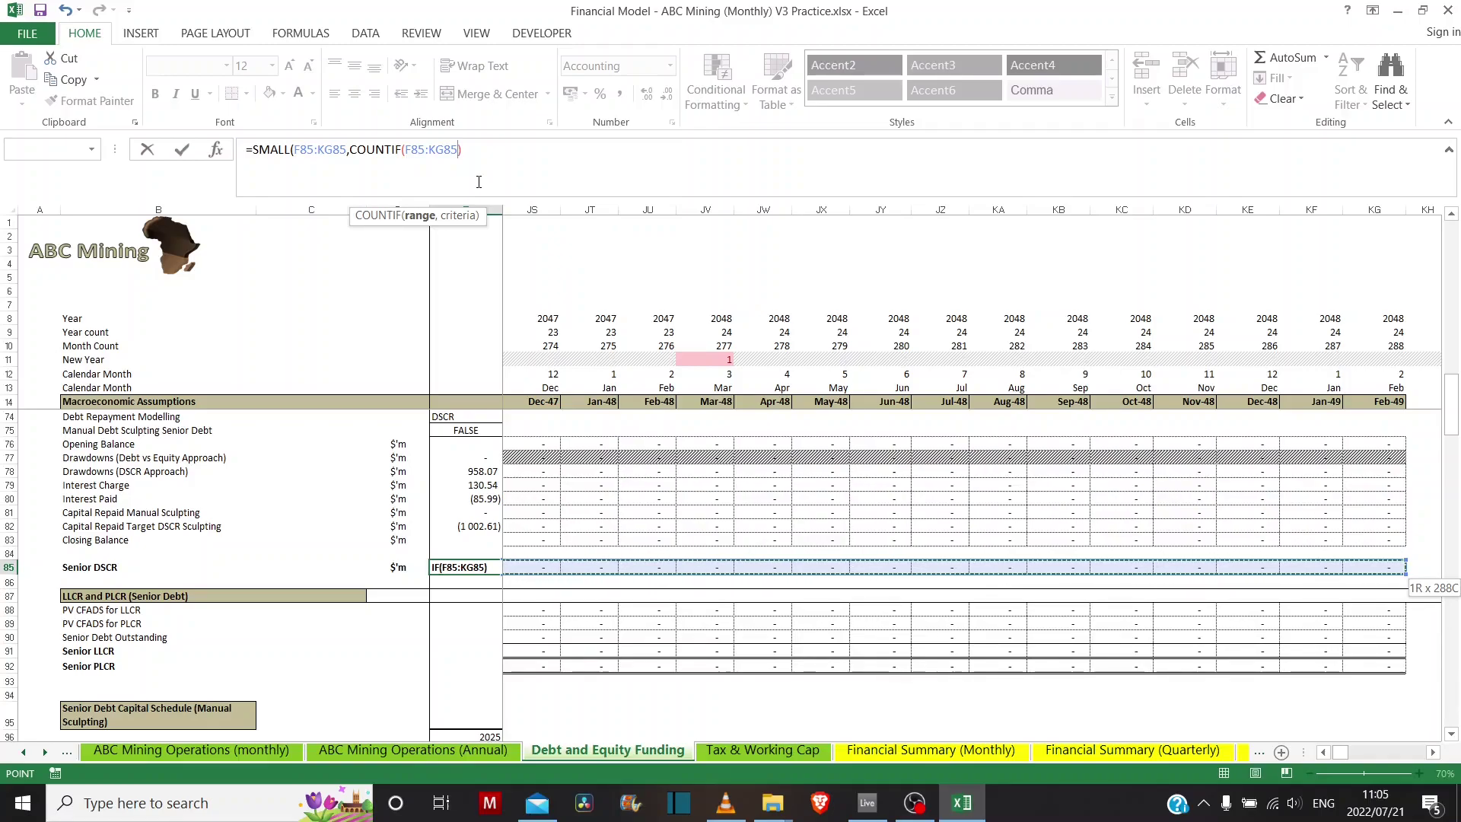
{"action": "type", "text": ","}
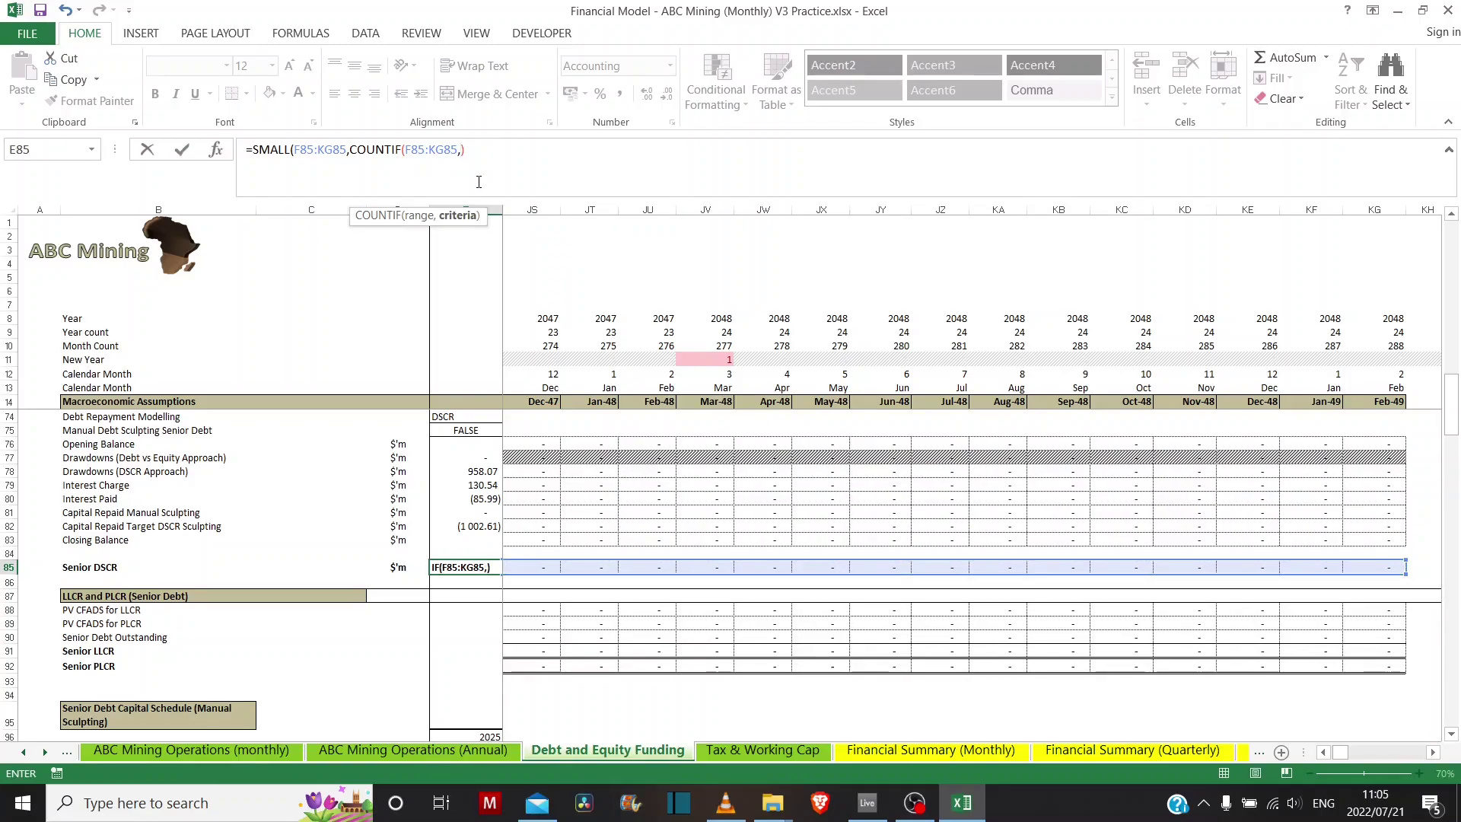
{"action": "type", "text": "0"}
{"action": "key", "text": "Right"}
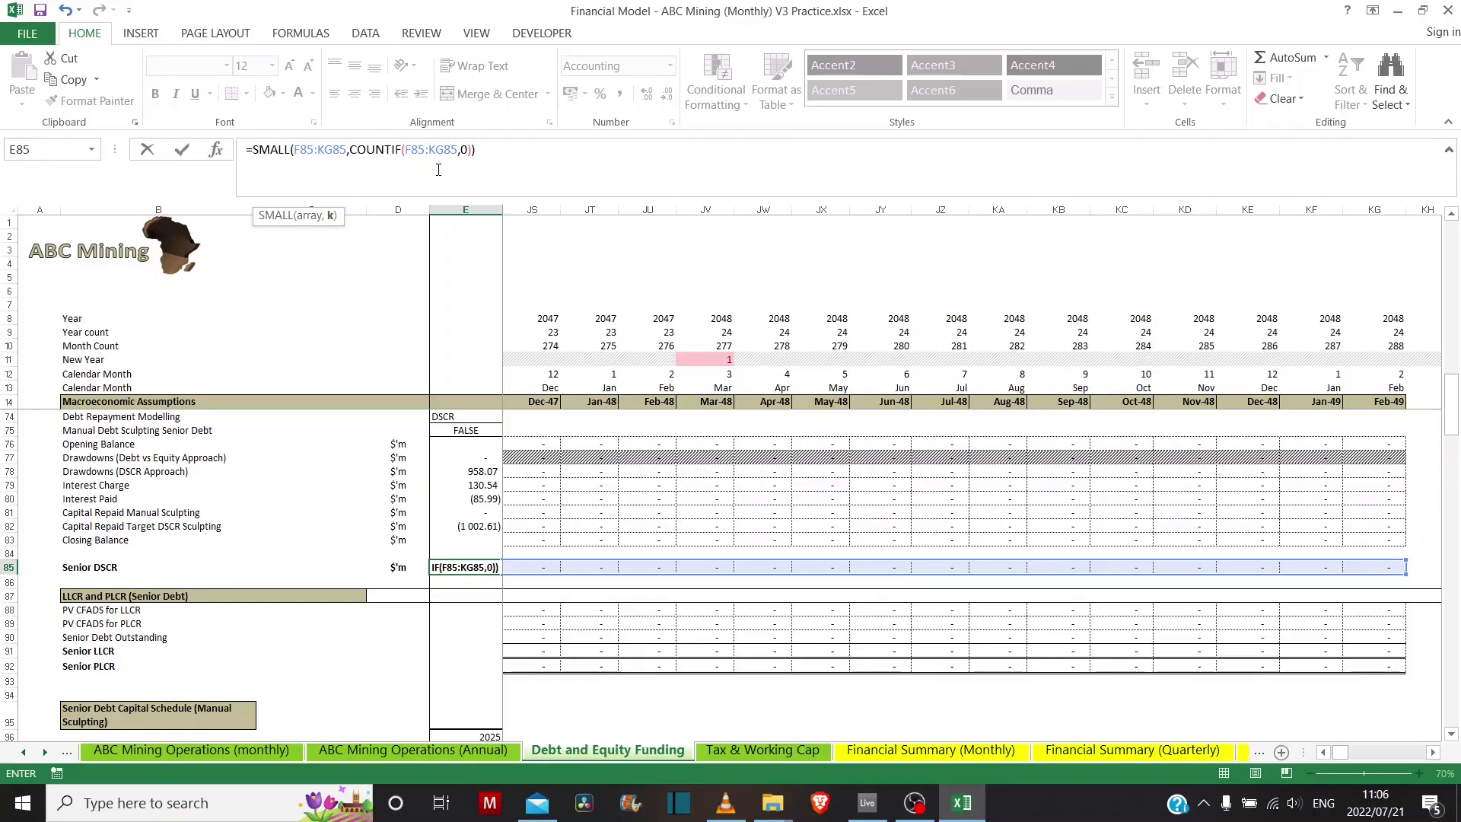
{"action": "type", "text": "+1"}
- Commit the SMALL formula and confirm E85 displays 1.50 as the minimum non-zero DSCR
{"action": "key", "text": "Return"}
{"action": "key", "text": "Up"}
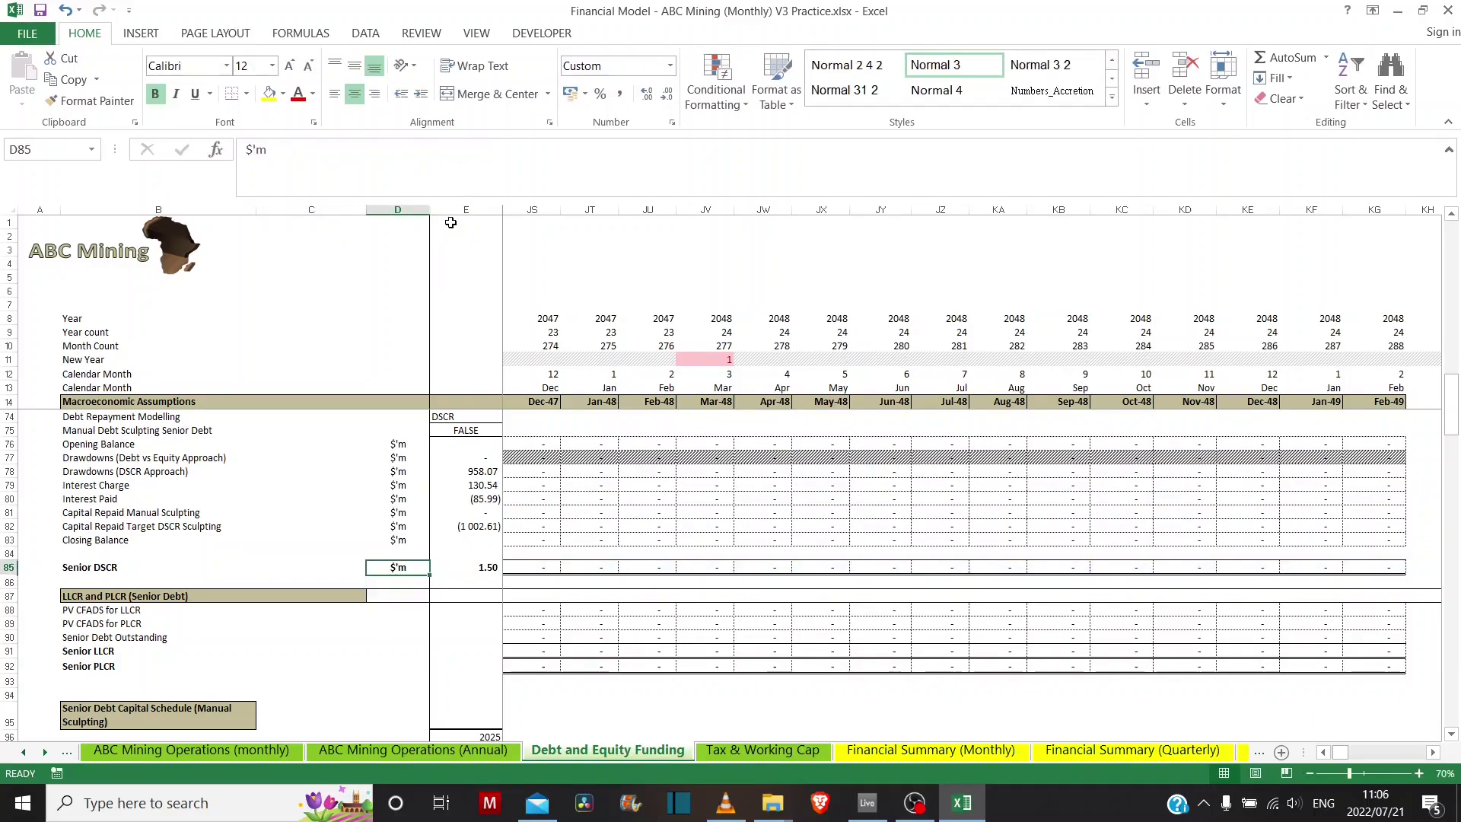
{"action": "key", "text": "Right"}
{"action": "key", "text": "Left"}
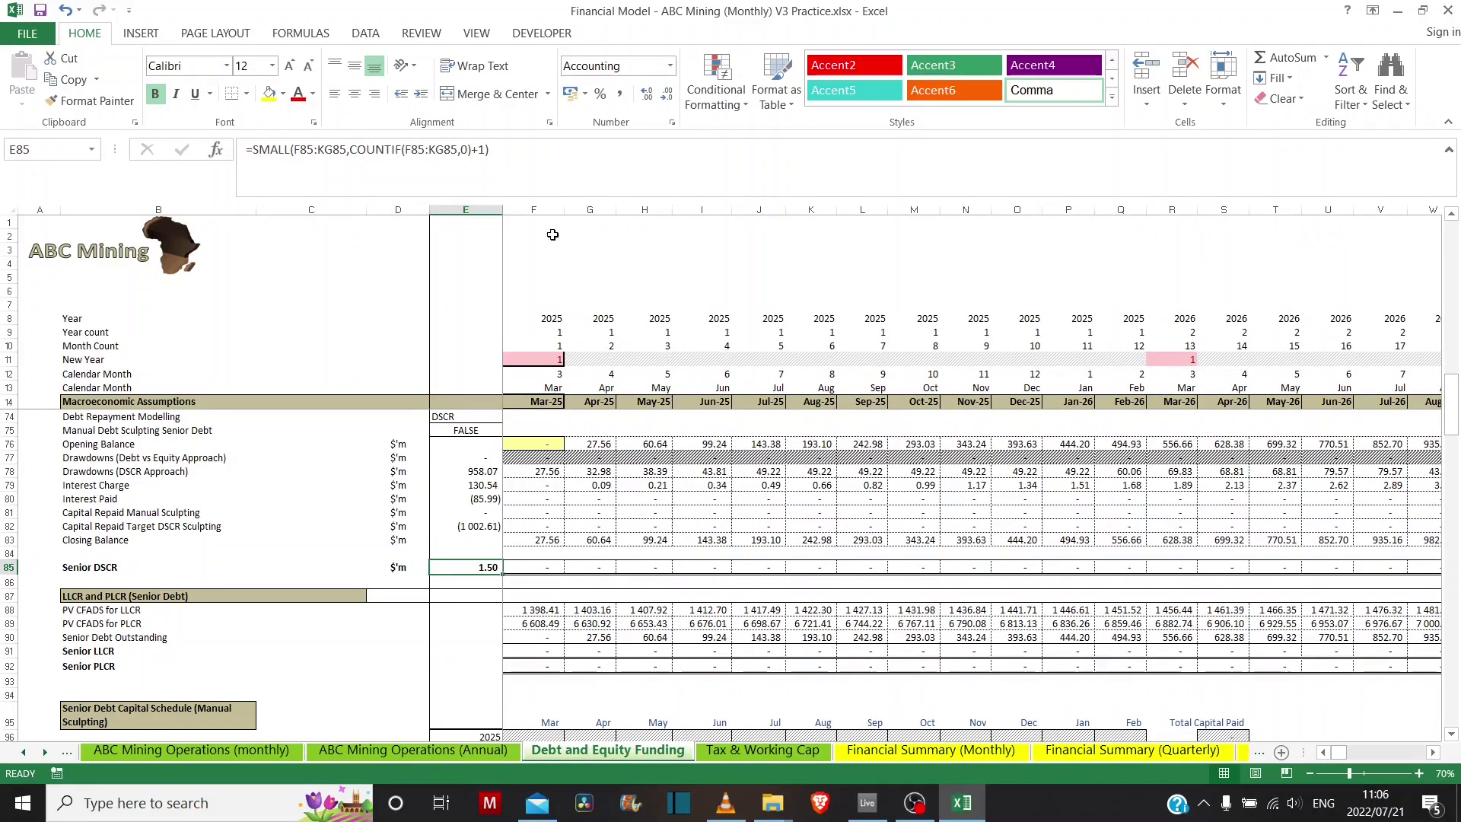